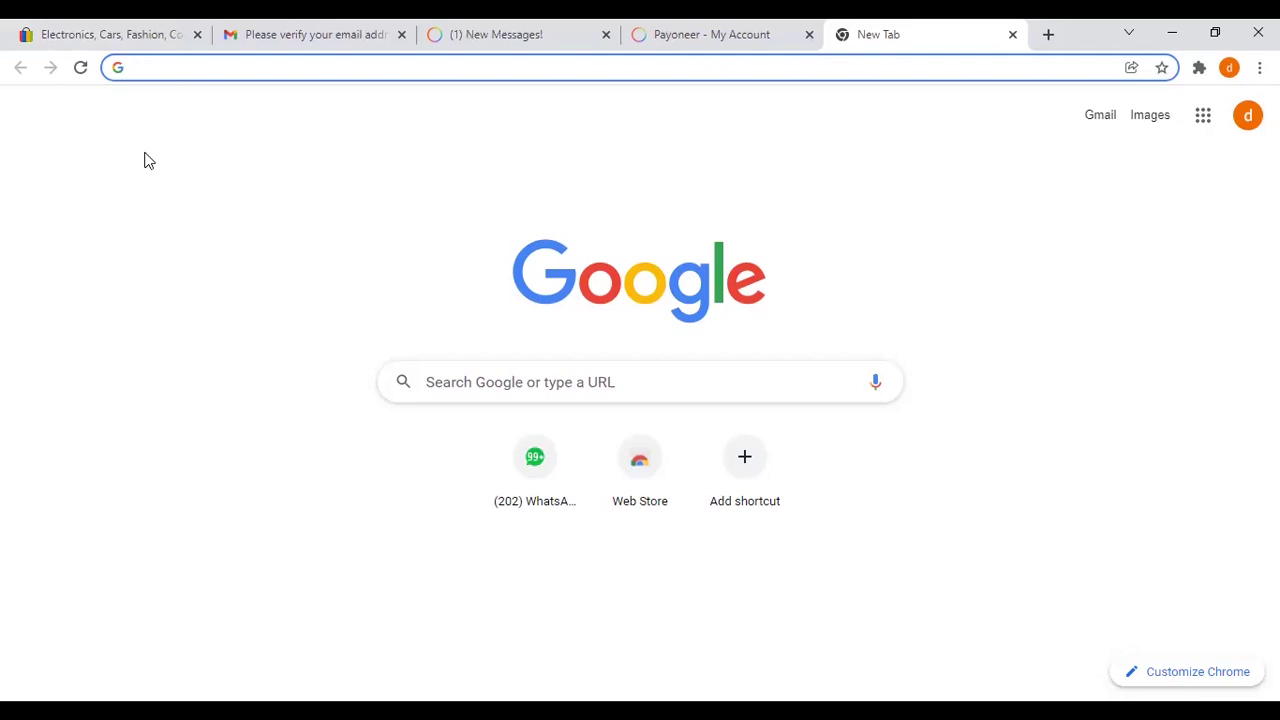
Step: Search Google for 'aliexpress' using the address-bar suggestion
{"action": "type", "text": "ali"}
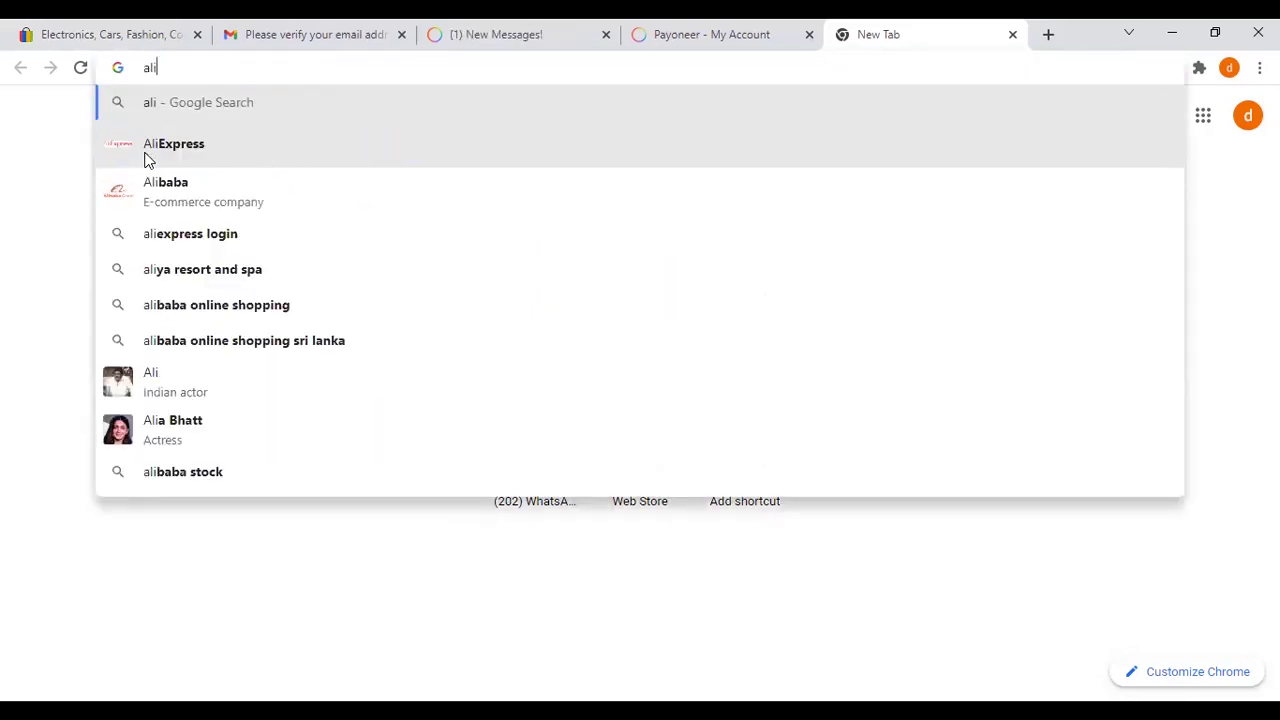
{"action": "left_click", "coordinate": [147, 156]}
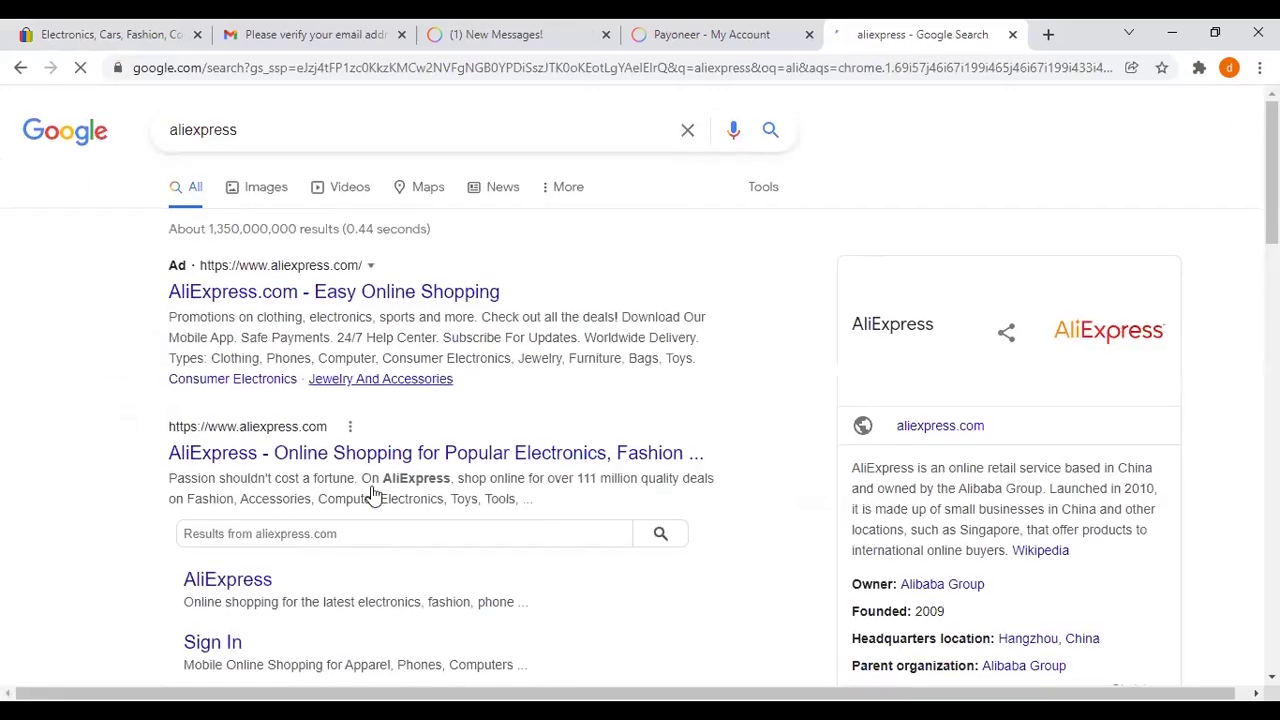
{"action": "scroll", "coordinate": [422, 386], "scroll_direction": "down", "scroll_amount": 1}
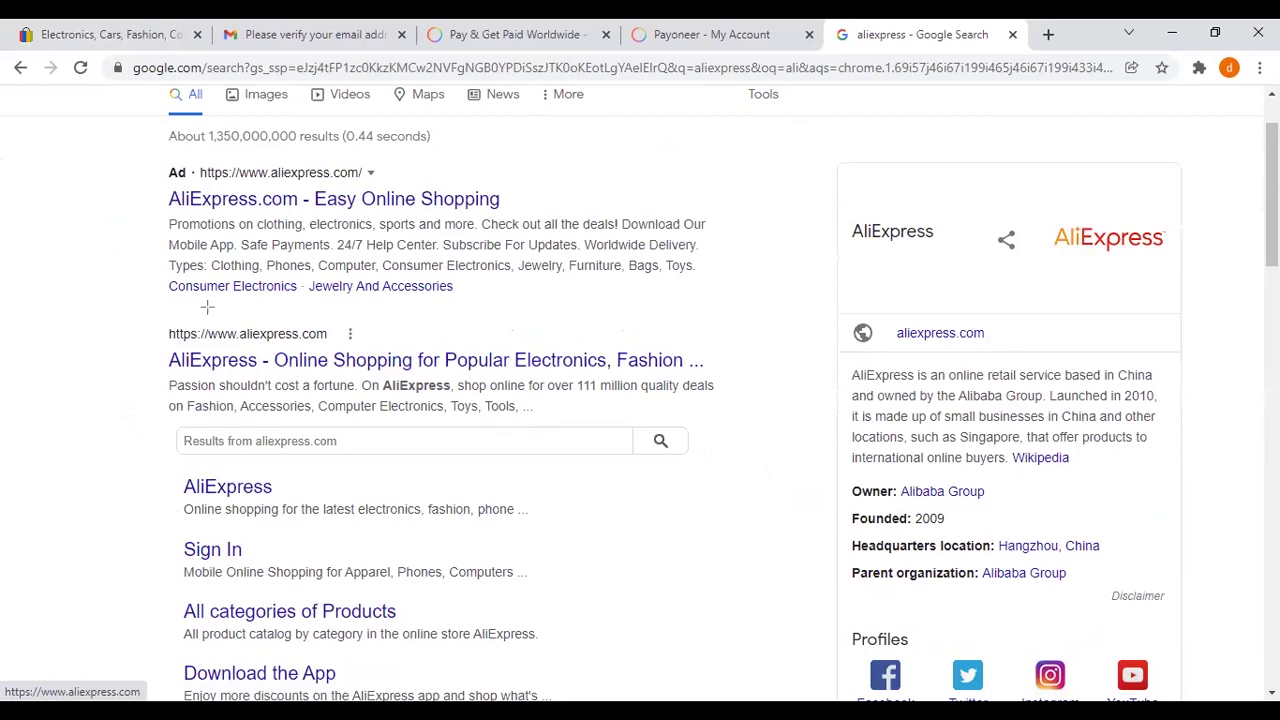
Step: Open the official 'AliExpress - Online Shopping' result listed below the ad
{"action": "left_click_drag", "start_coordinate": [286, 350], "coordinate": [745, 401]}
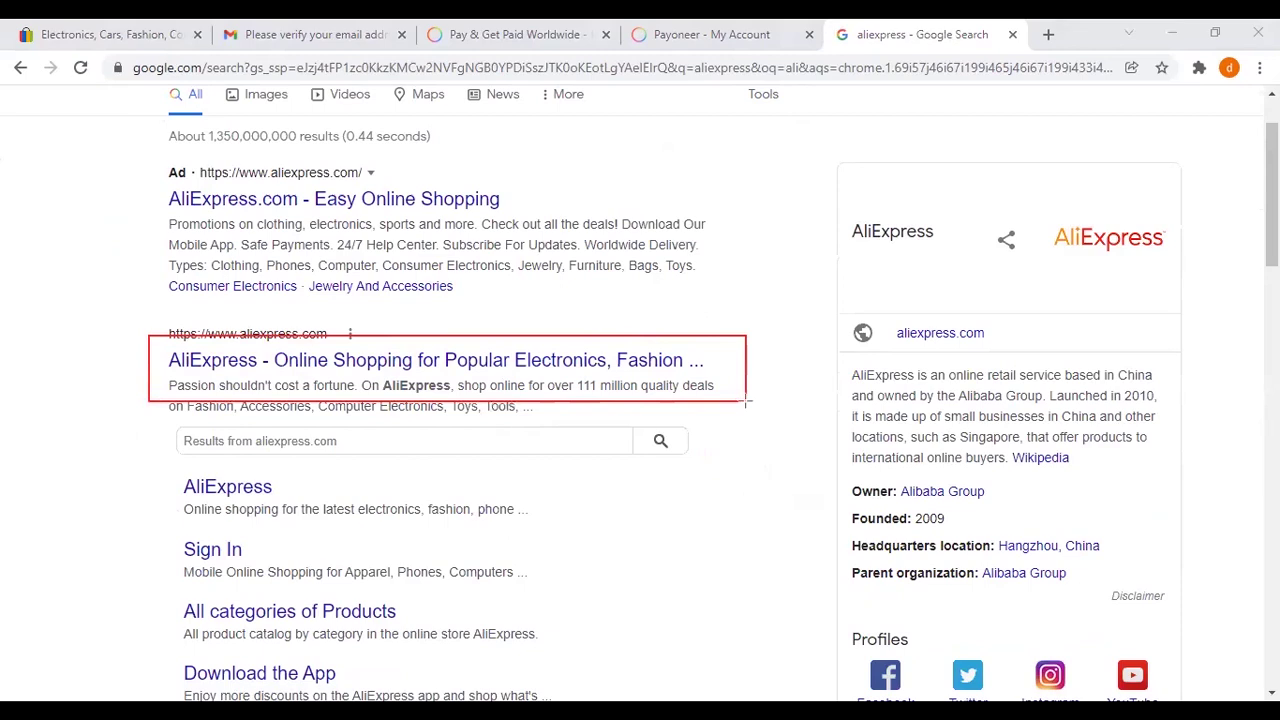
{"action": "left_click", "coordinate": [588, 336]}
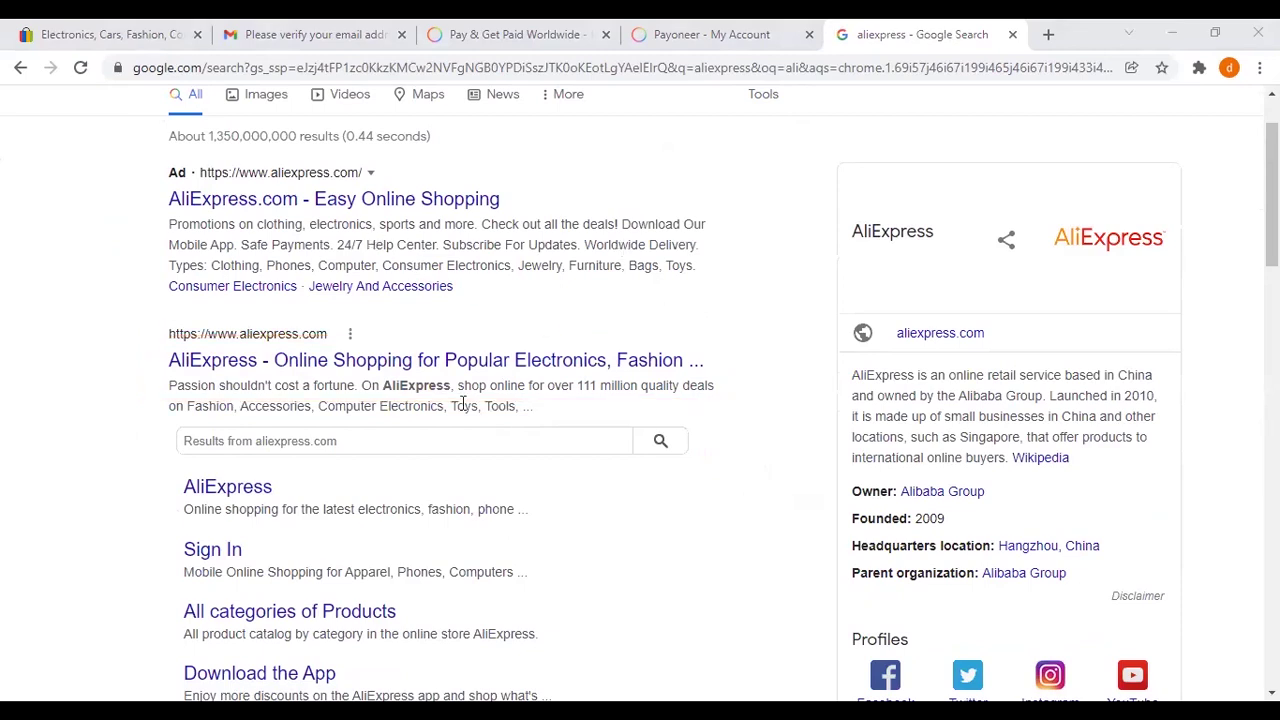
{"action": "scroll", "coordinate": [391, 332], "scroll_direction": "down", "scroll_amount": 5}
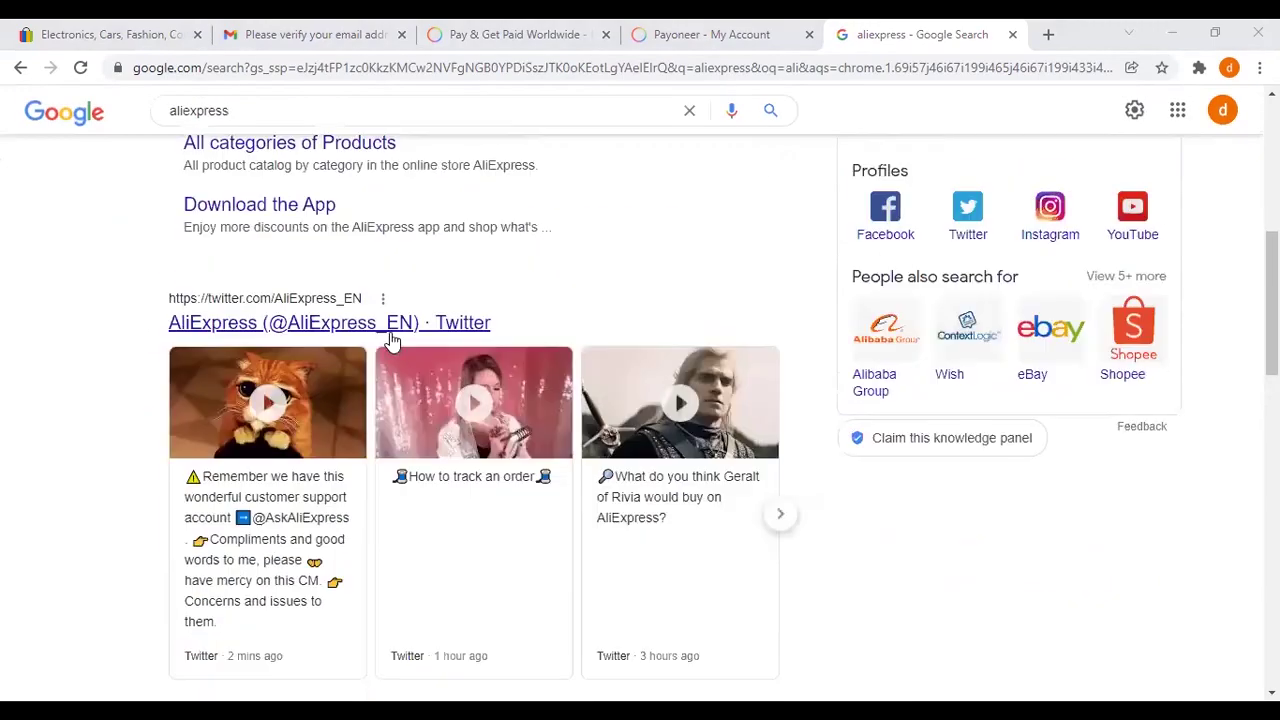
{"action": "scroll", "coordinate": [360, 420], "scroll_direction": "up", "scroll_amount": 3}
{"action": "scroll", "coordinate": [377, 380], "scroll_direction": "up", "scroll_amount": 2}
{"action": "scroll", "coordinate": [406, 391], "scroll_direction": "down", "scroll_amount": 4}
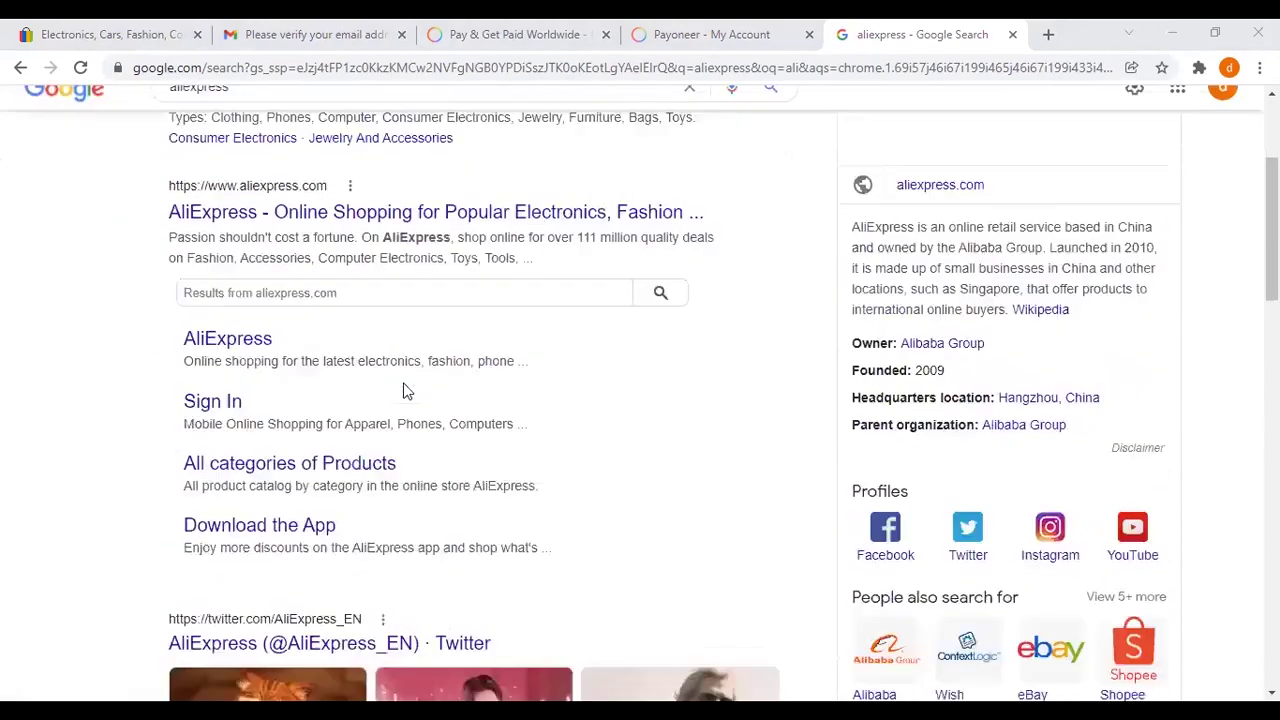
{"action": "scroll", "coordinate": [406, 391], "scroll_direction": "up", "scroll_amount": 2}
{"action": "scroll", "coordinate": [406, 391], "scroll_direction": "up", "scroll_amount": 3}
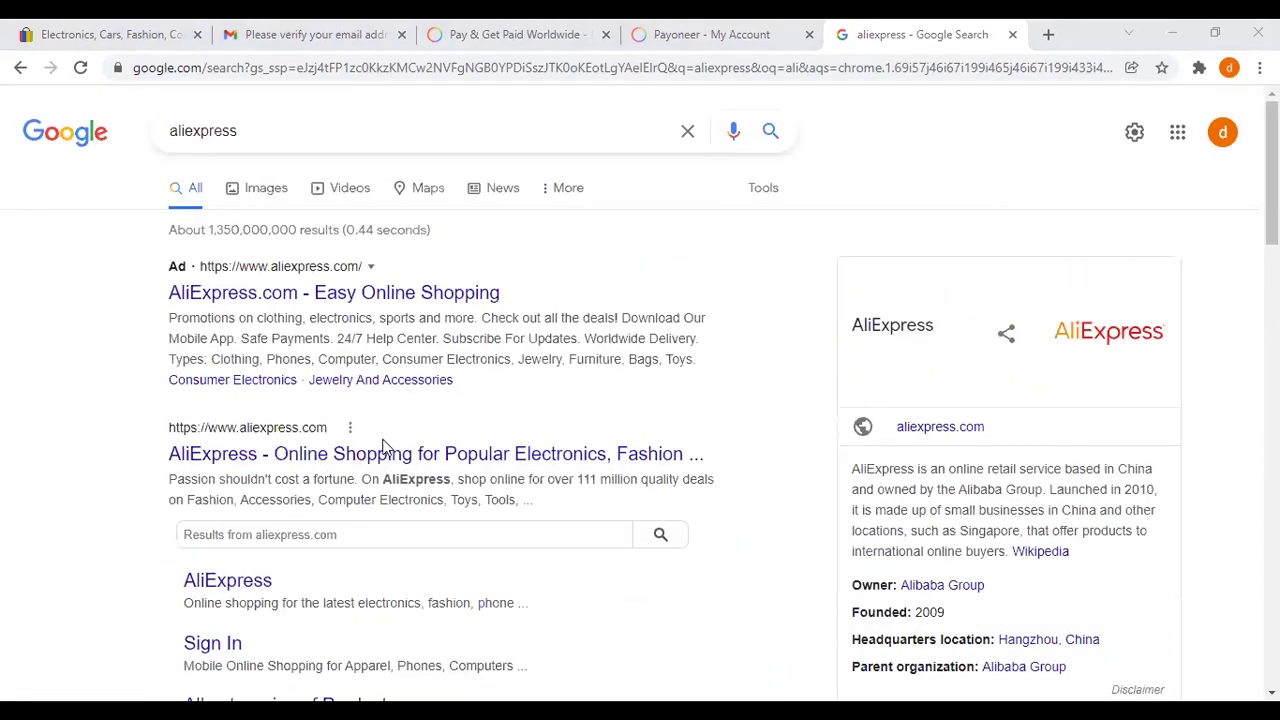
{"action": "left_click", "coordinate": [491, 346]}
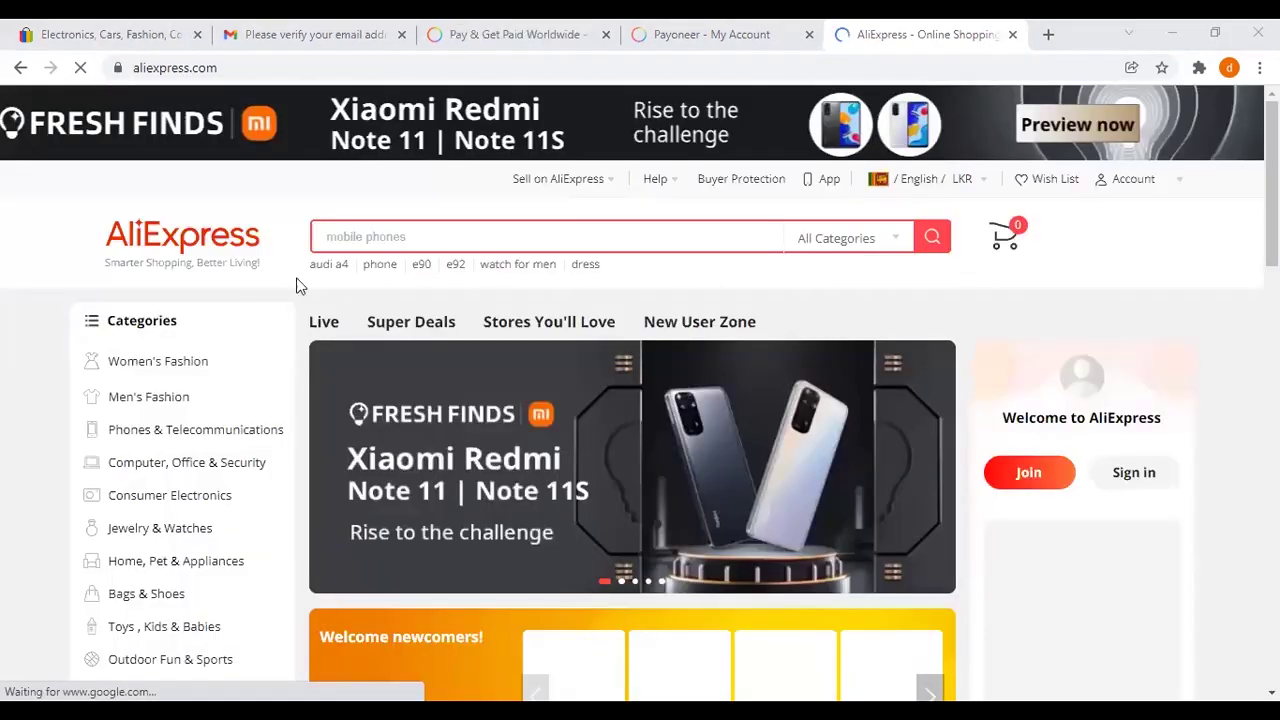
Step: Dismiss the new-user coupon popup and the floating phone advertisement
{"action": "scroll", "coordinate": [262, 305], "scroll_direction": "down", "scroll_amount": 10}
{"action": "scroll", "coordinate": [272, 336], "scroll_direction": "up", "scroll_amount": 10}
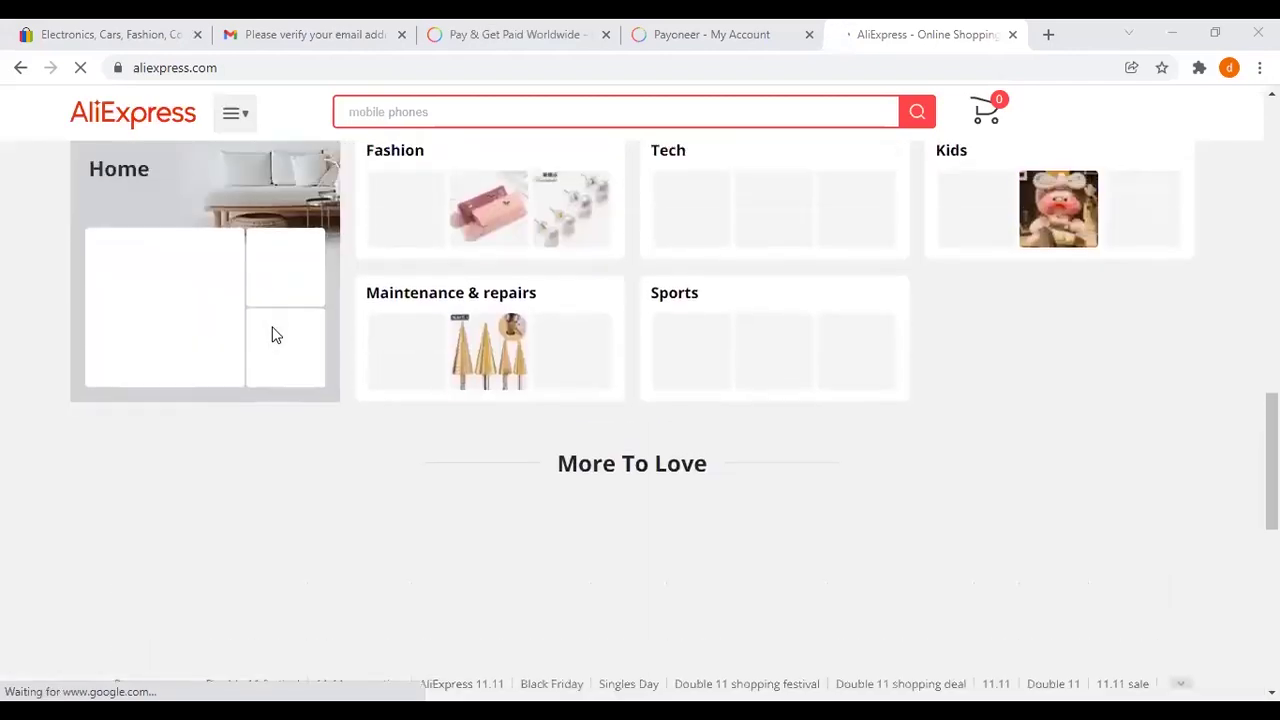
{"action": "scroll", "coordinate": [272, 336], "scroll_direction": "up", "scroll_amount": 5}
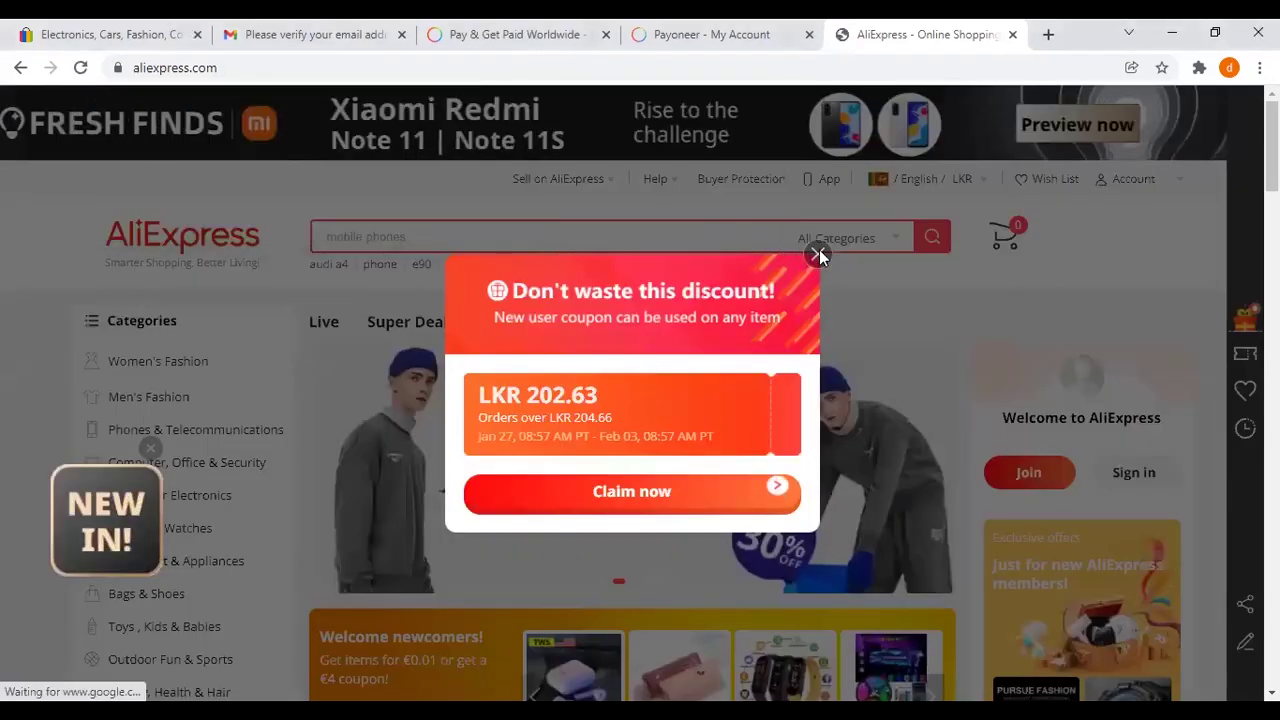
{"action": "left_click", "coordinate": [818, 253]}
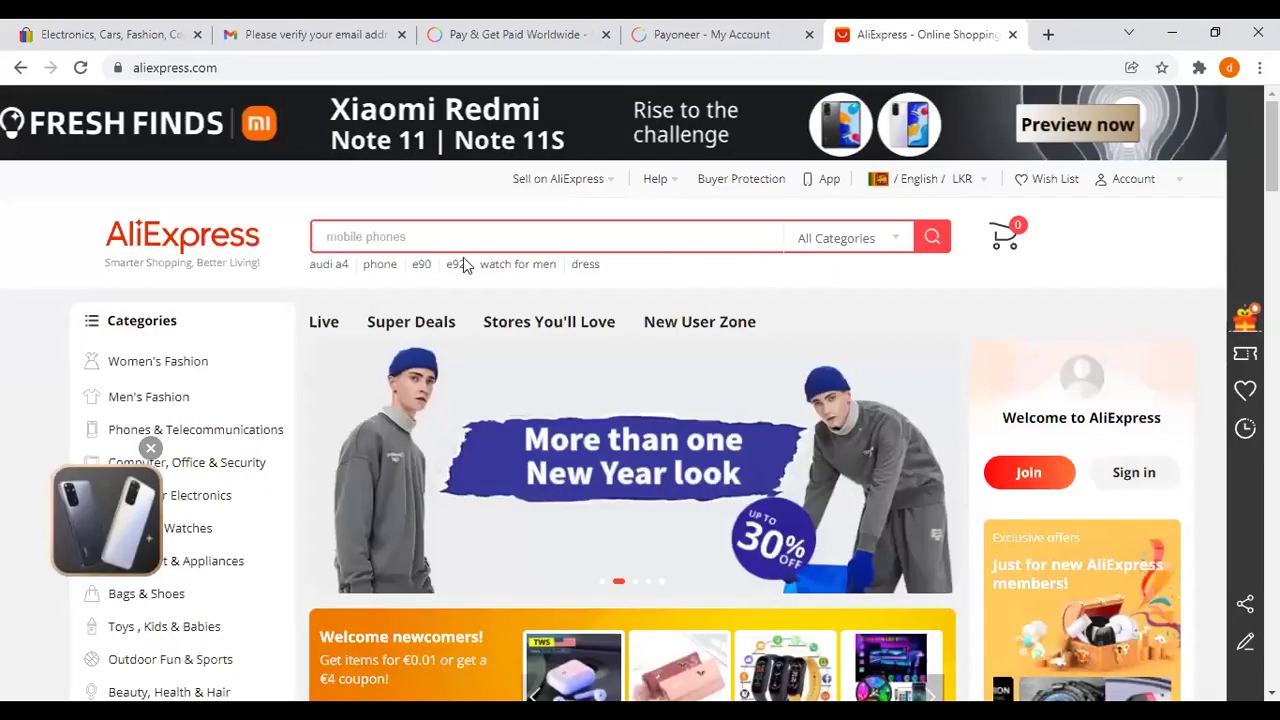
{"action": "left_click", "coordinate": [149, 448]}
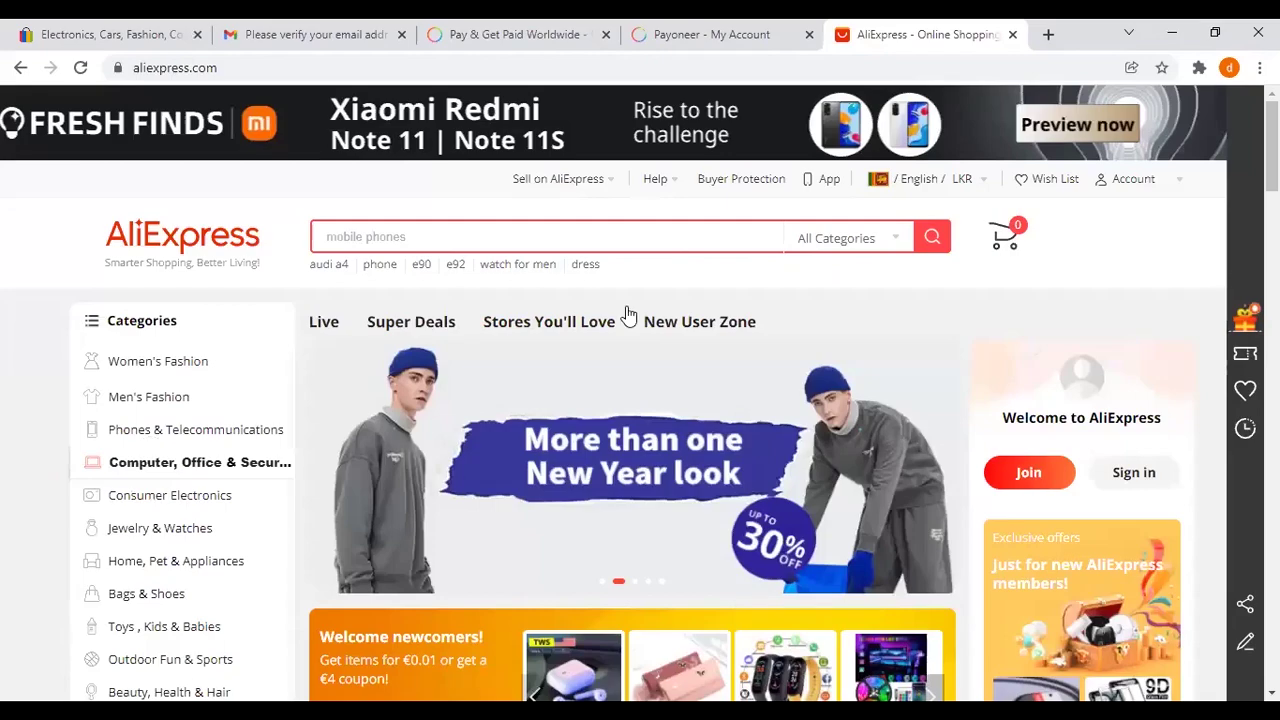
Step: Bring up the Account dropdown showing the Join and Sign in options
{"action": "scroll", "coordinate": [563, 291], "scroll_direction": "down", "scroll_amount": 10}
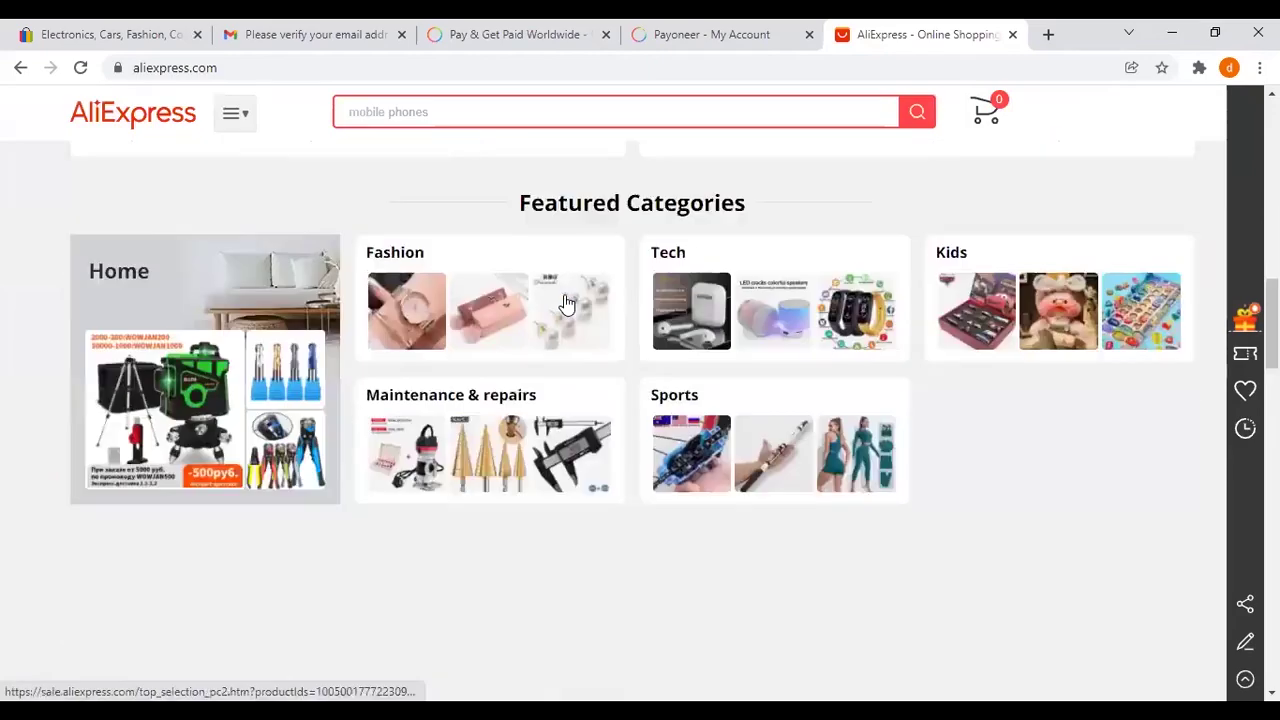
{"action": "scroll", "coordinate": [565, 302], "scroll_direction": "down", "scroll_amount": 10}
{"action": "scroll", "coordinate": [558, 322], "scroll_direction": "up", "scroll_amount": 5}
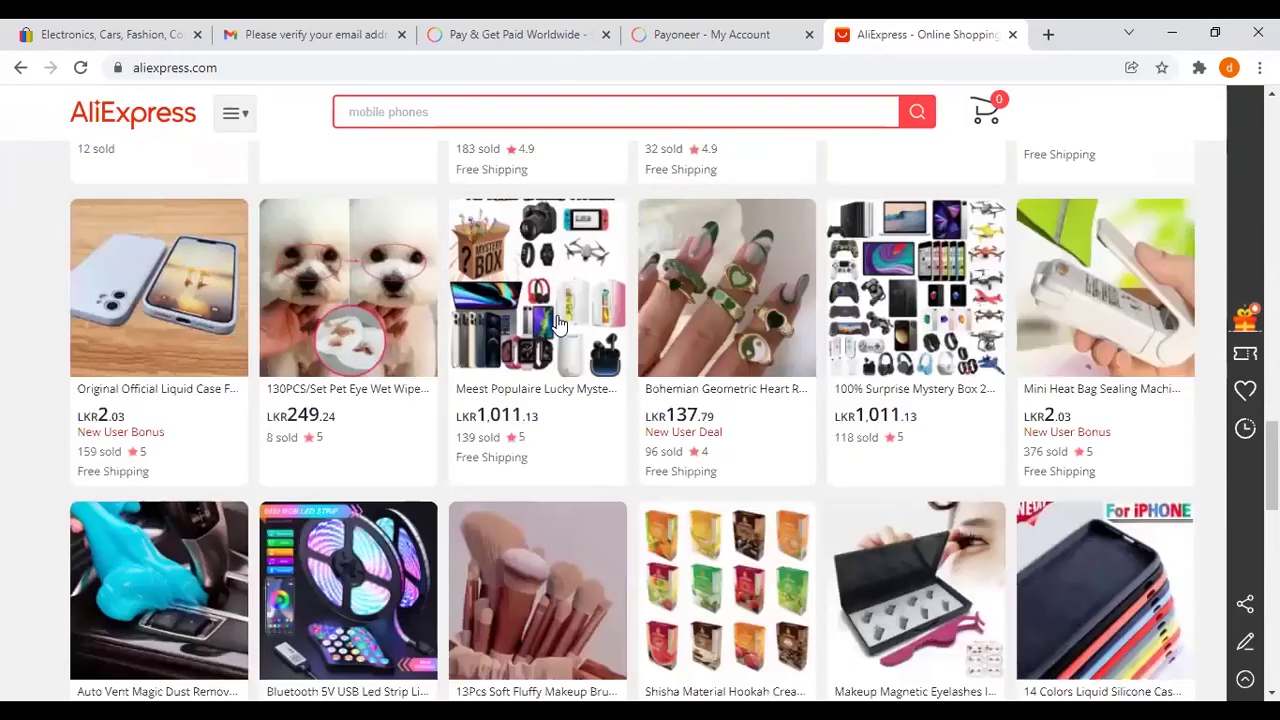
{"action": "scroll", "coordinate": [481, 183], "scroll_direction": "up", "scroll_amount": 8}
{"action": "scroll", "coordinate": [481, 183], "scroll_direction": "up", "scroll_amount": 10}
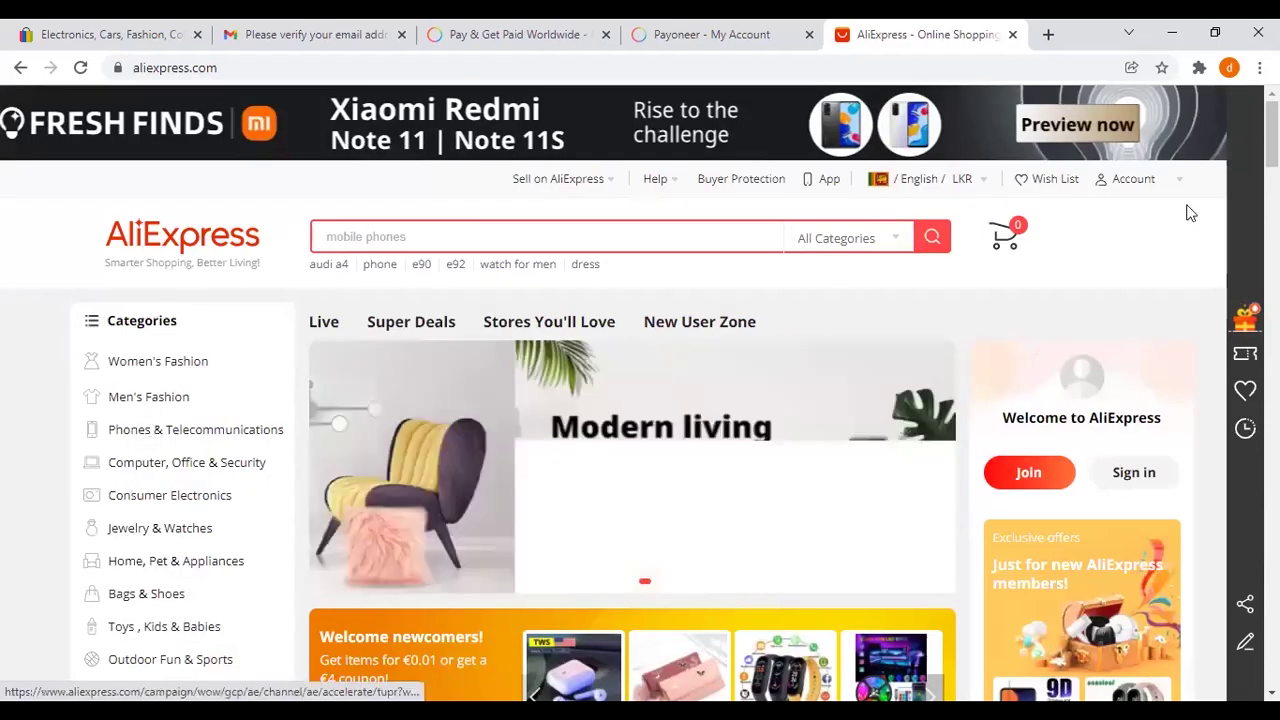
{"action": "mouse_move", "coordinate": [1137, 178]}
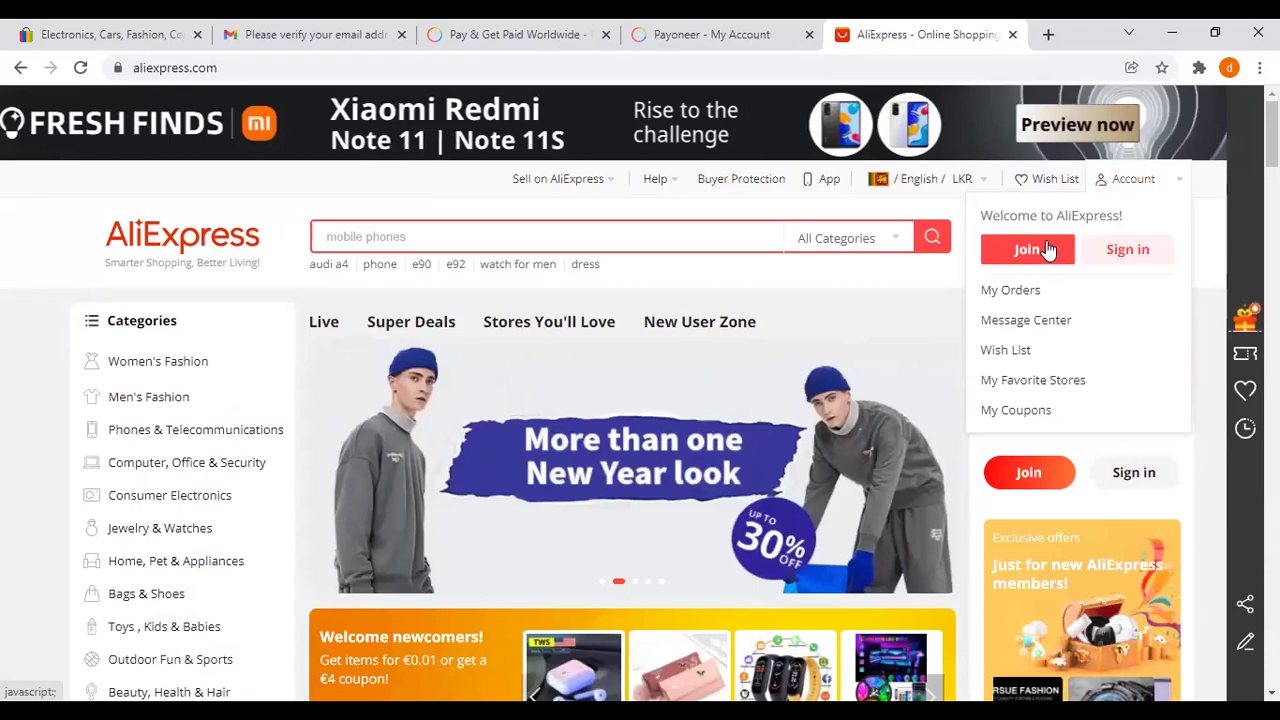
Step: Start registration and paste the email address into the Email address field
{"action": "left_click", "coordinate": [1040, 249]}
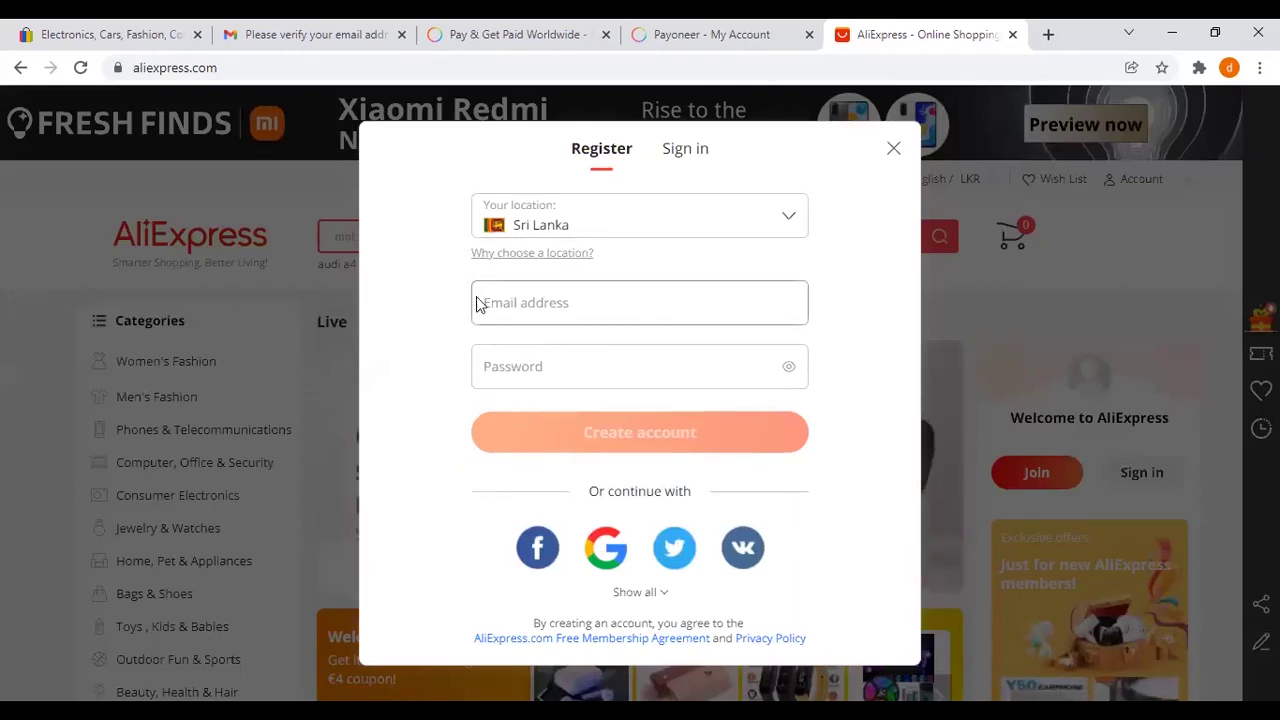
{"action": "left_click", "coordinate": [569, 304]}
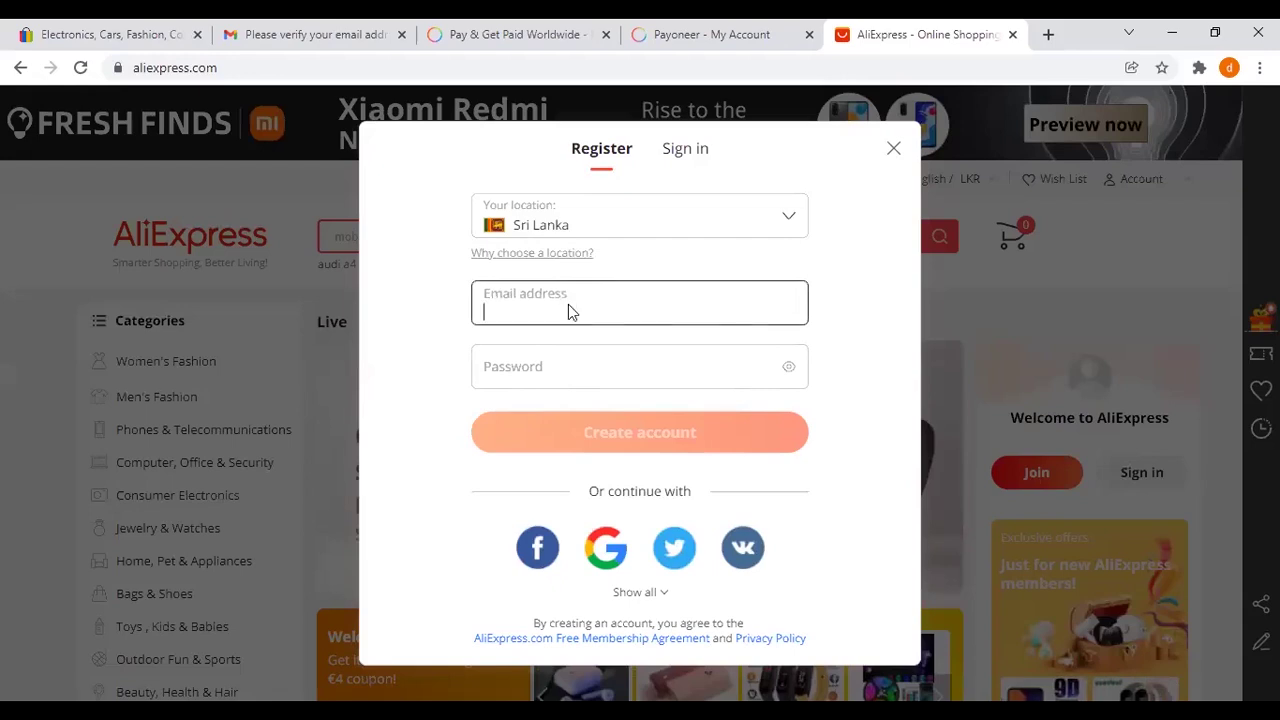
{"action": "right_click", "coordinate": [568, 306]}
{"action": "left_click", "coordinate": [615, 453]}
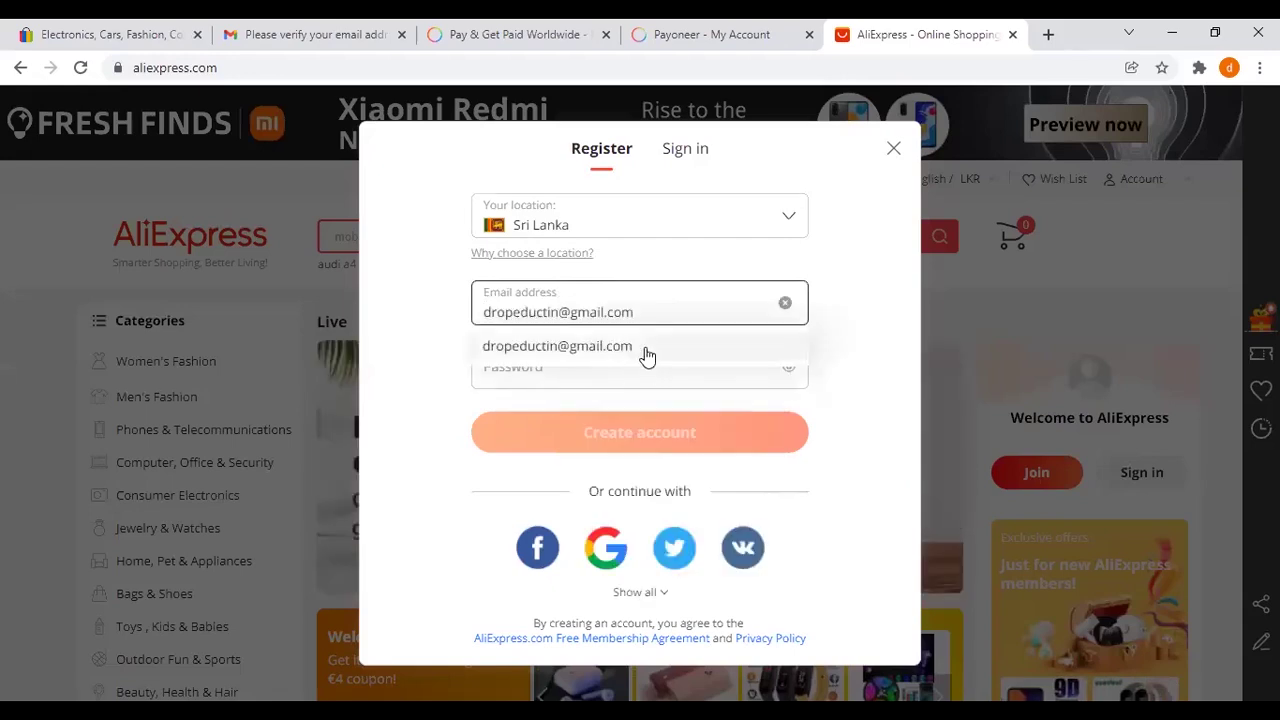
Step: Enter the account password, check it with the eye icon, trim extra characters, and create the account
{"action": "left_click", "coordinate": [583, 360]}
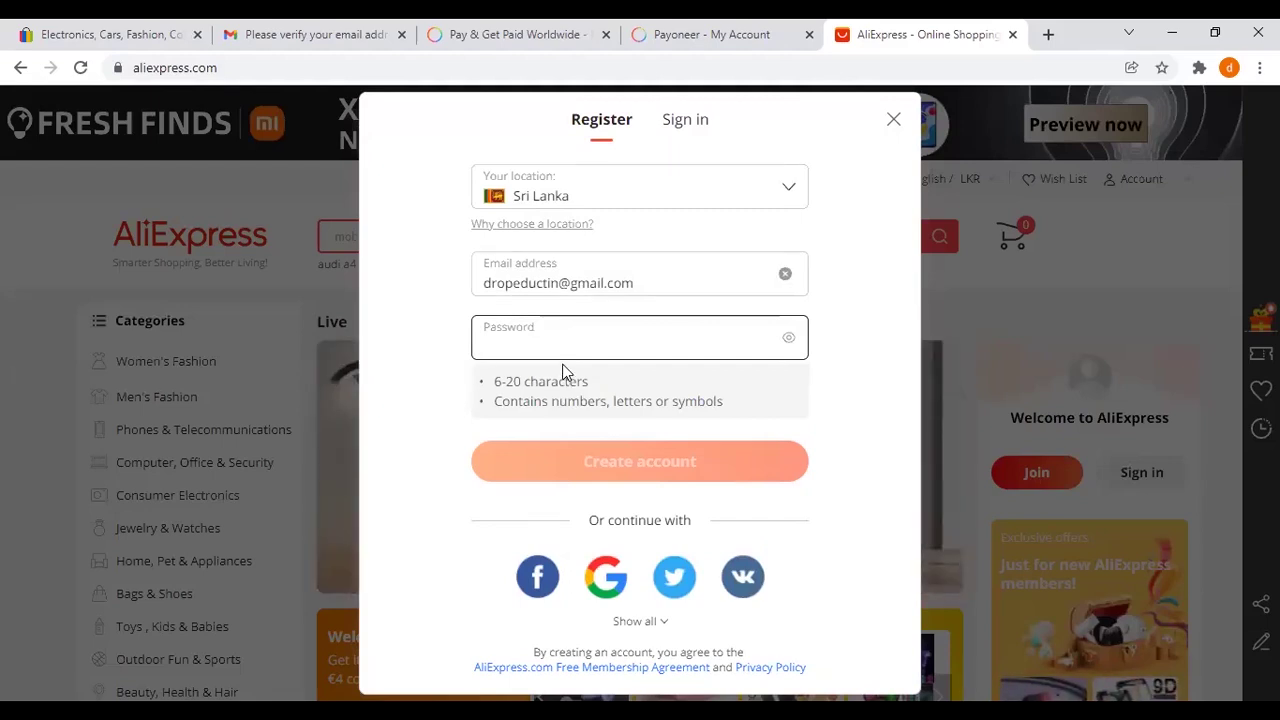
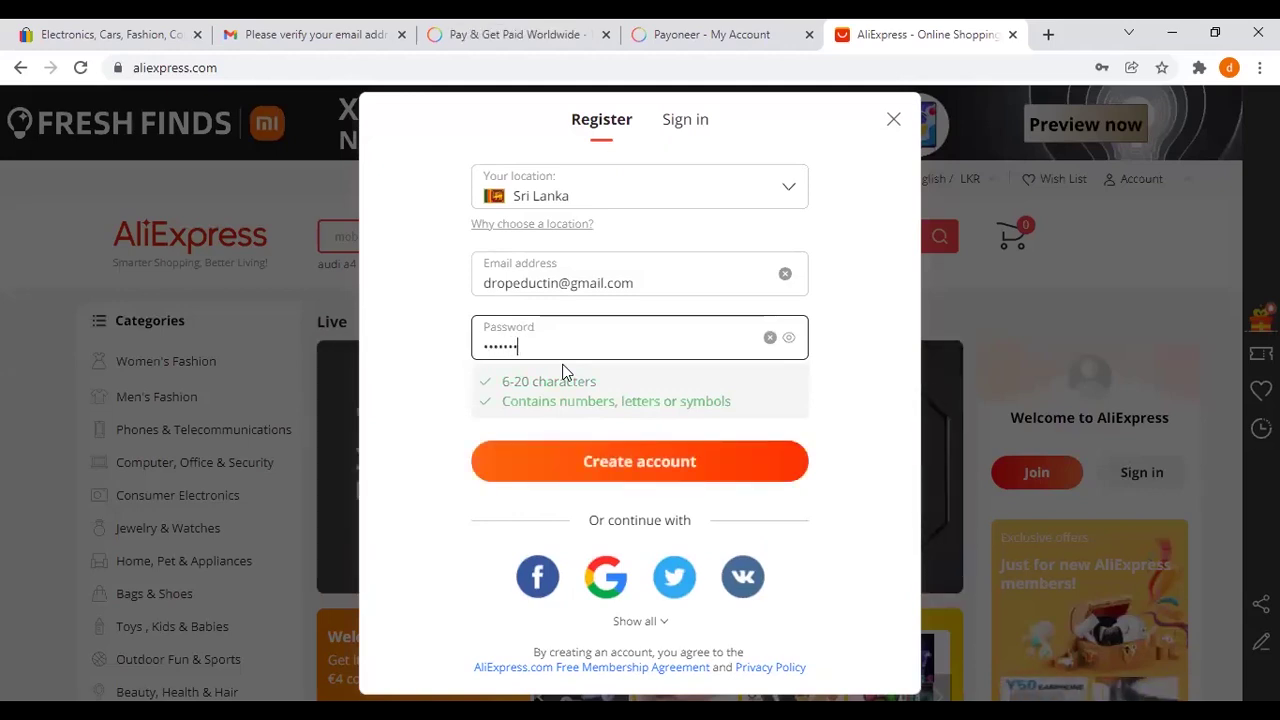
{"action": "left_click", "coordinate": [790, 339]}
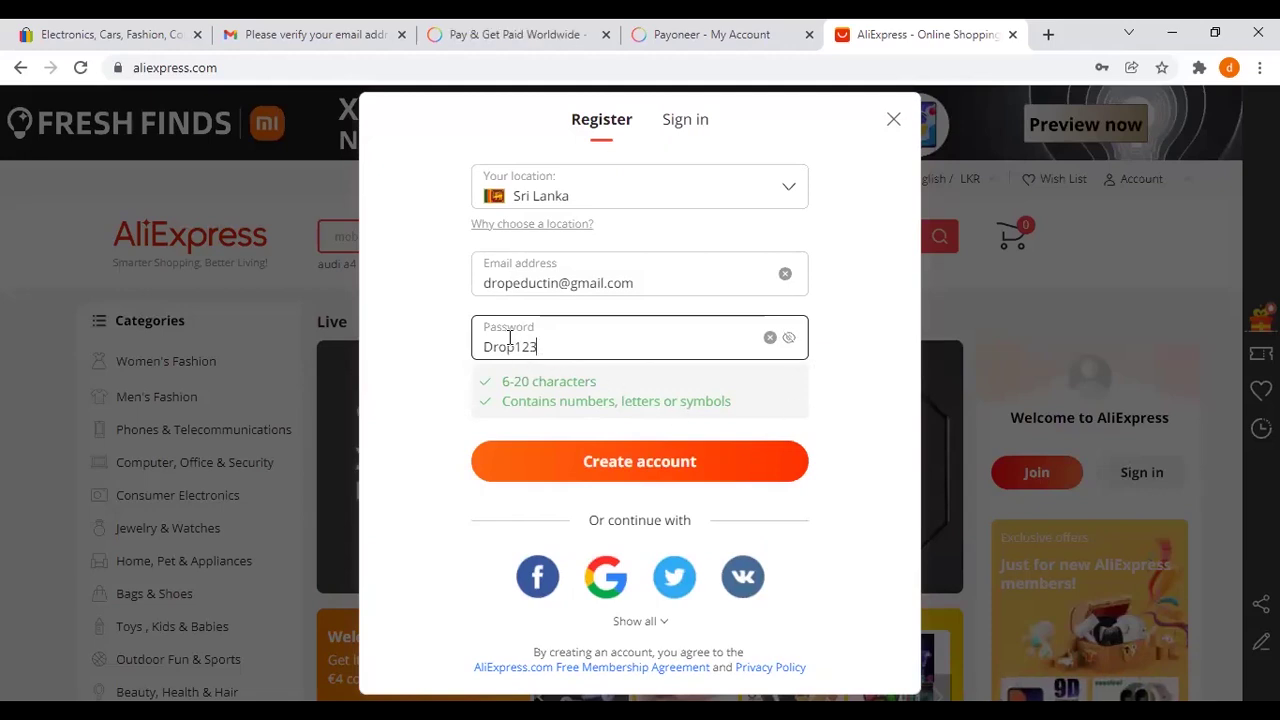
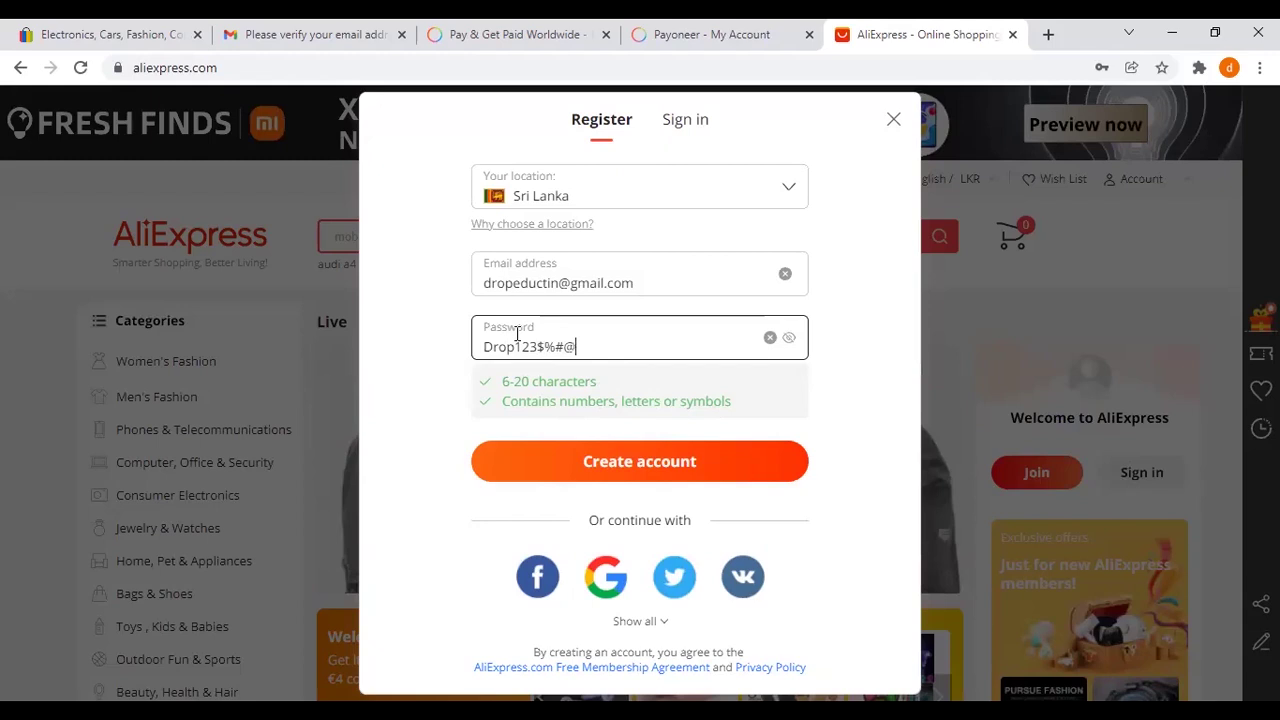
{"action": "key", "text": "BackSpace"}
{"action": "key", "text": "BackSpace"}
{"action": "key", "text": "BackSpace"}
{"action": "key", "text": "BackSpace"}
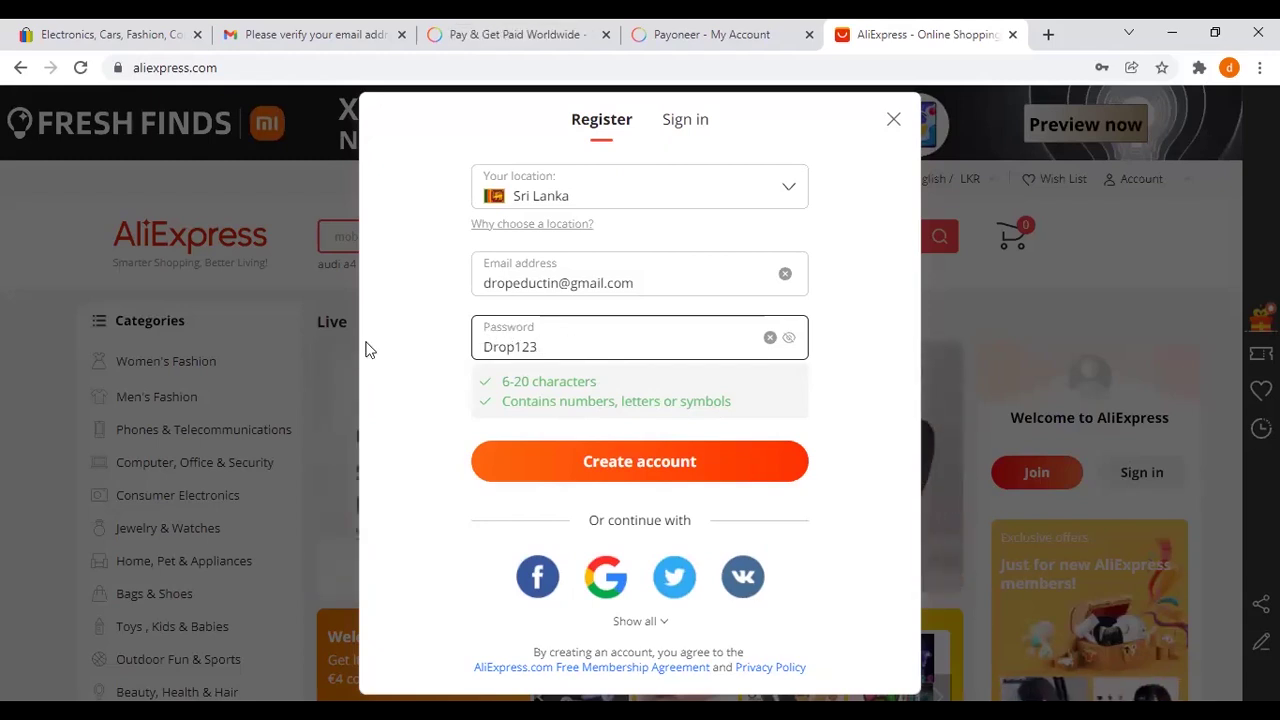
{"action": "left_click", "coordinate": [654, 469]}
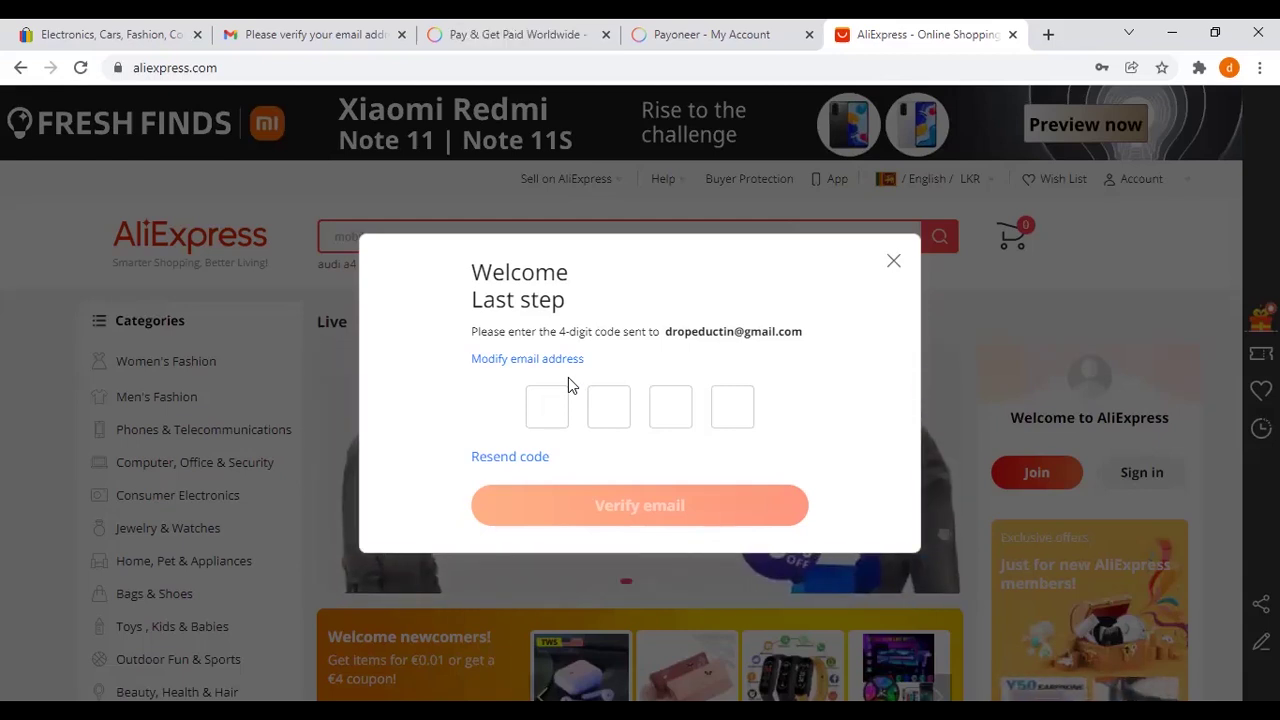
Step: Reload the Gmail inbox twice for the AliExpress code, then return to the verification dialog
{"action": "key", "text": "ctrl+2"}
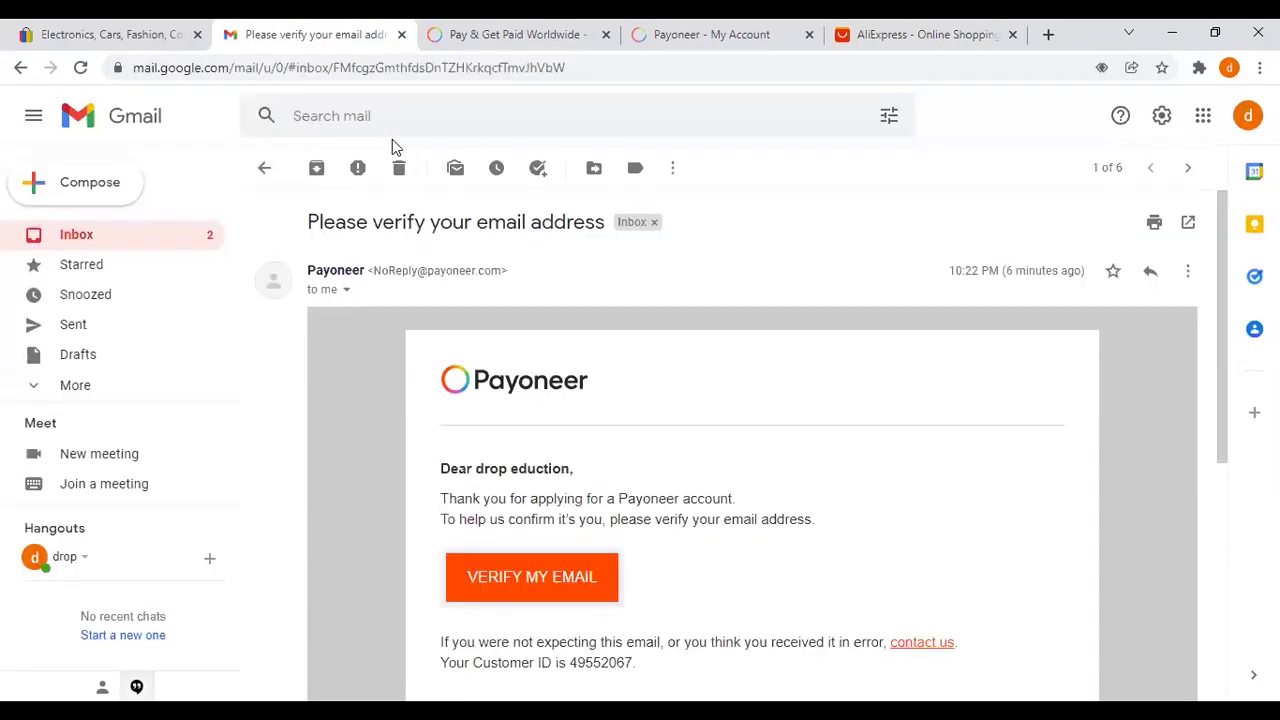
{"action": "left_click", "coordinate": [210, 236]}
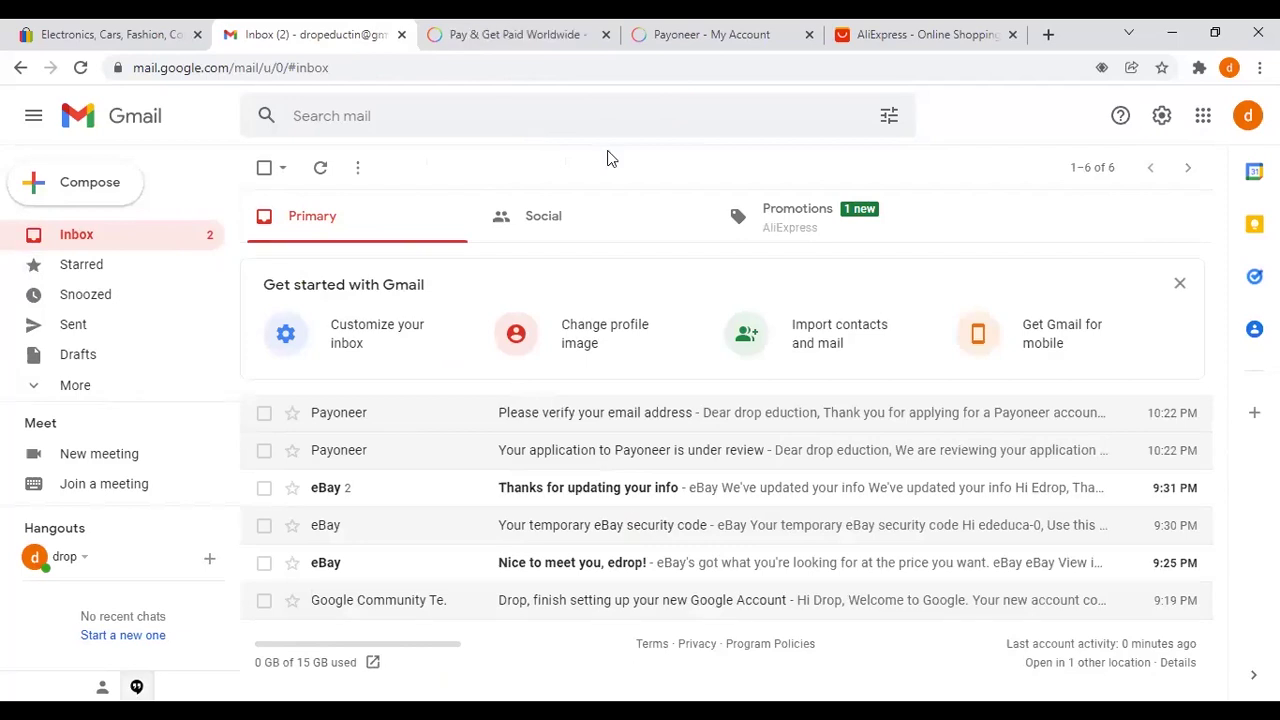
{"action": "left_click", "coordinate": [200, 242]}
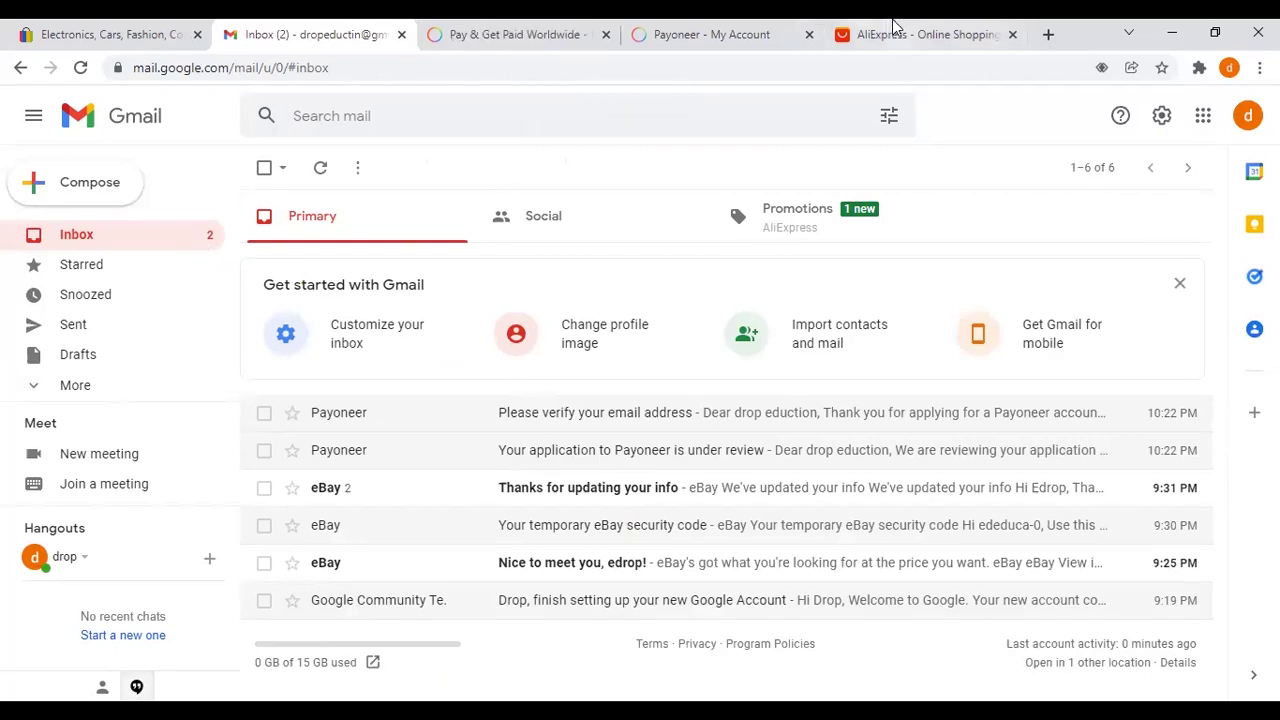
{"action": "left_click", "coordinate": [933, 37]}
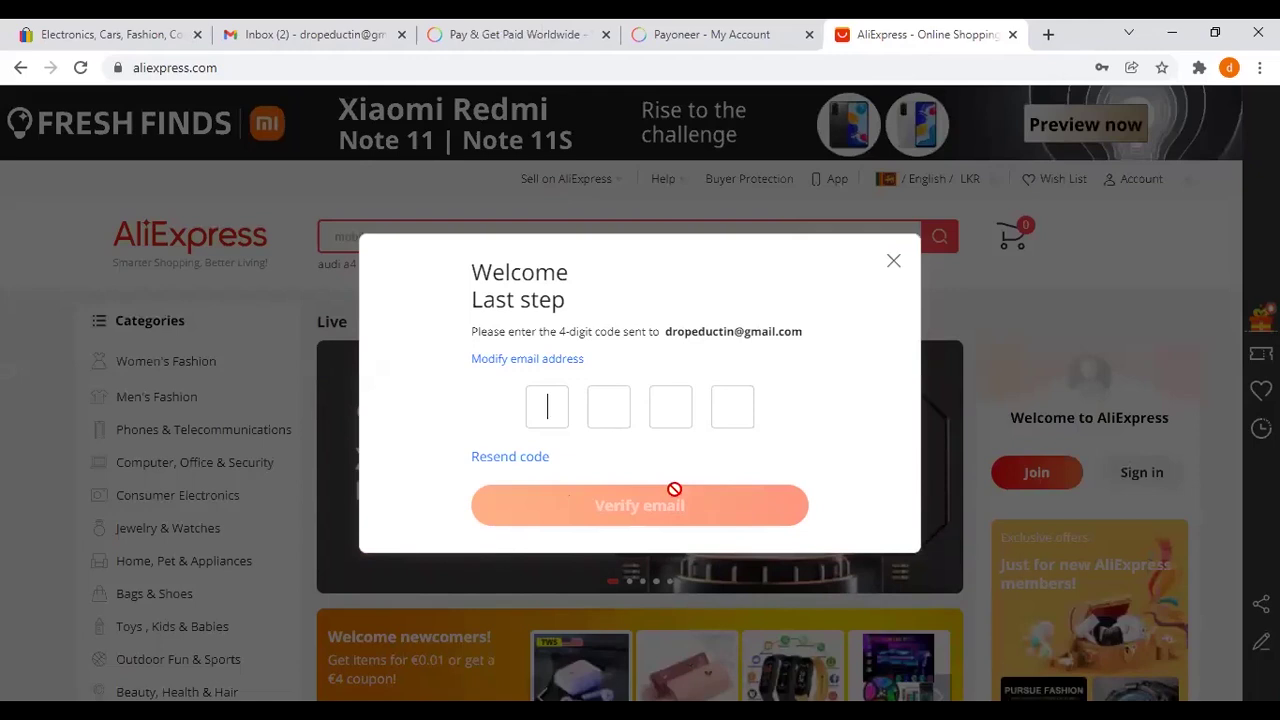
{"action": "left_click", "coordinate": [340, 30]}
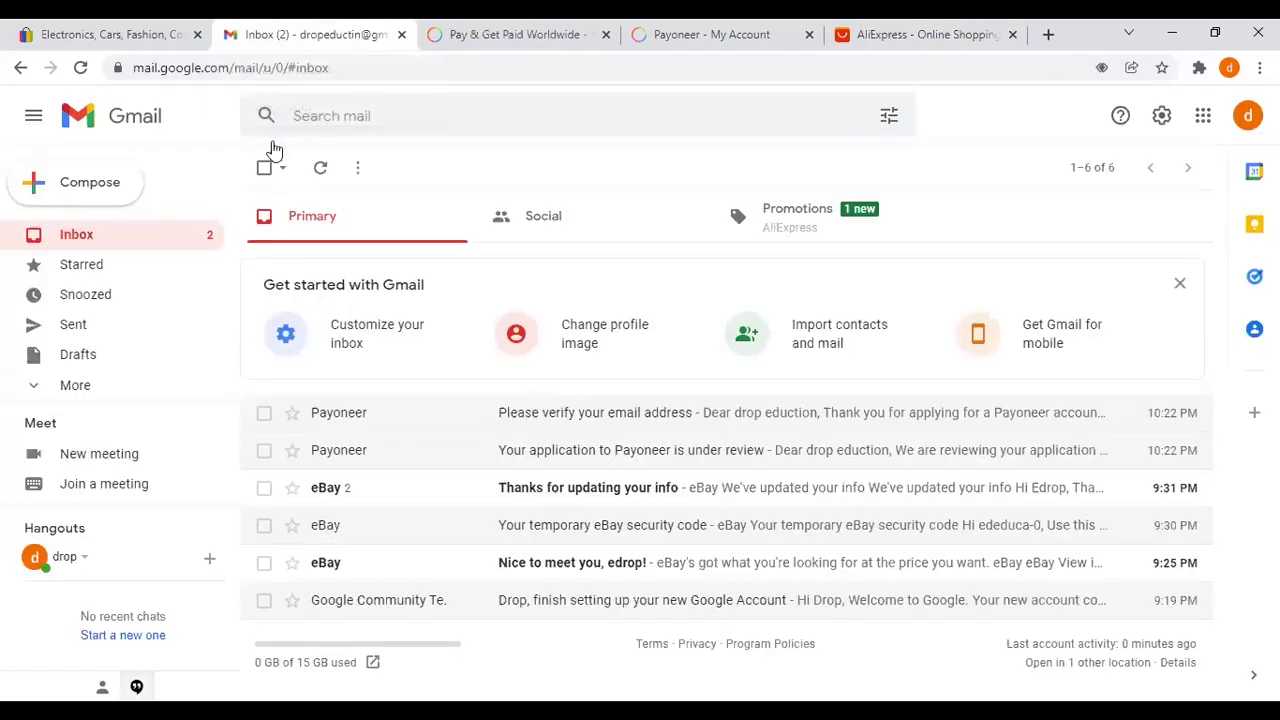
{"action": "left_click", "coordinate": [83, 74]}
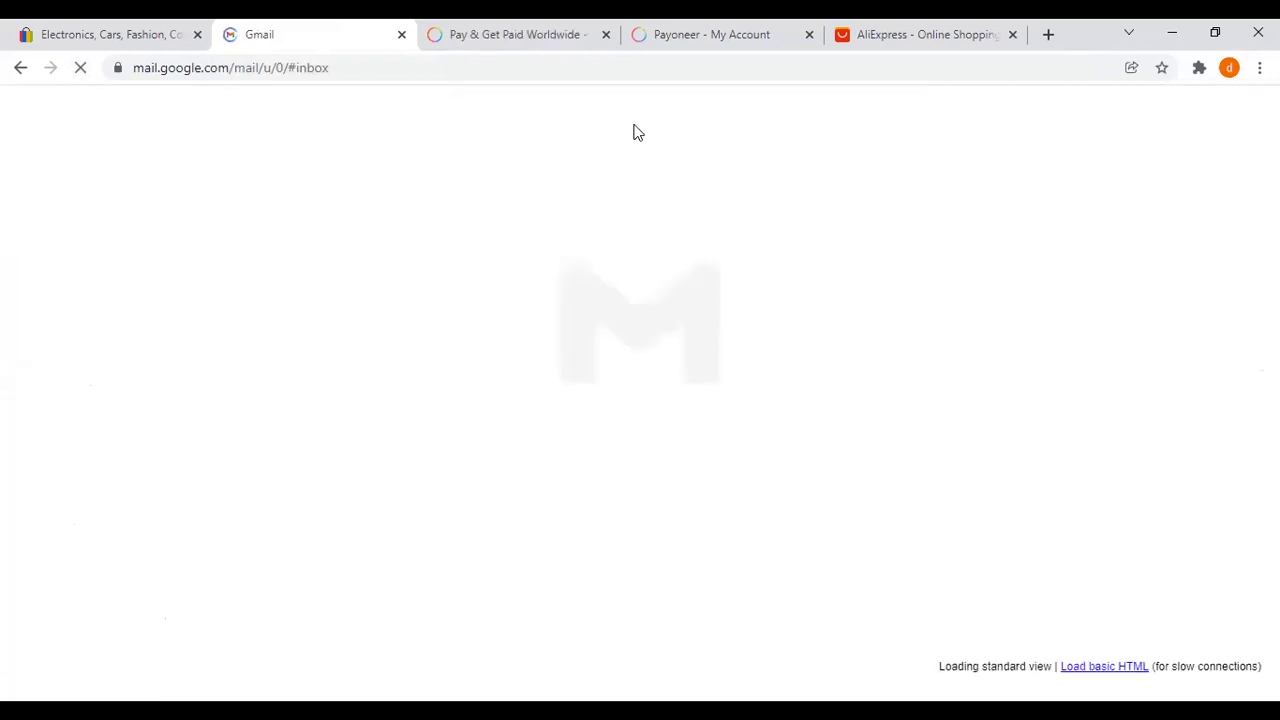
{"action": "left_click", "coordinate": [889, 36]}
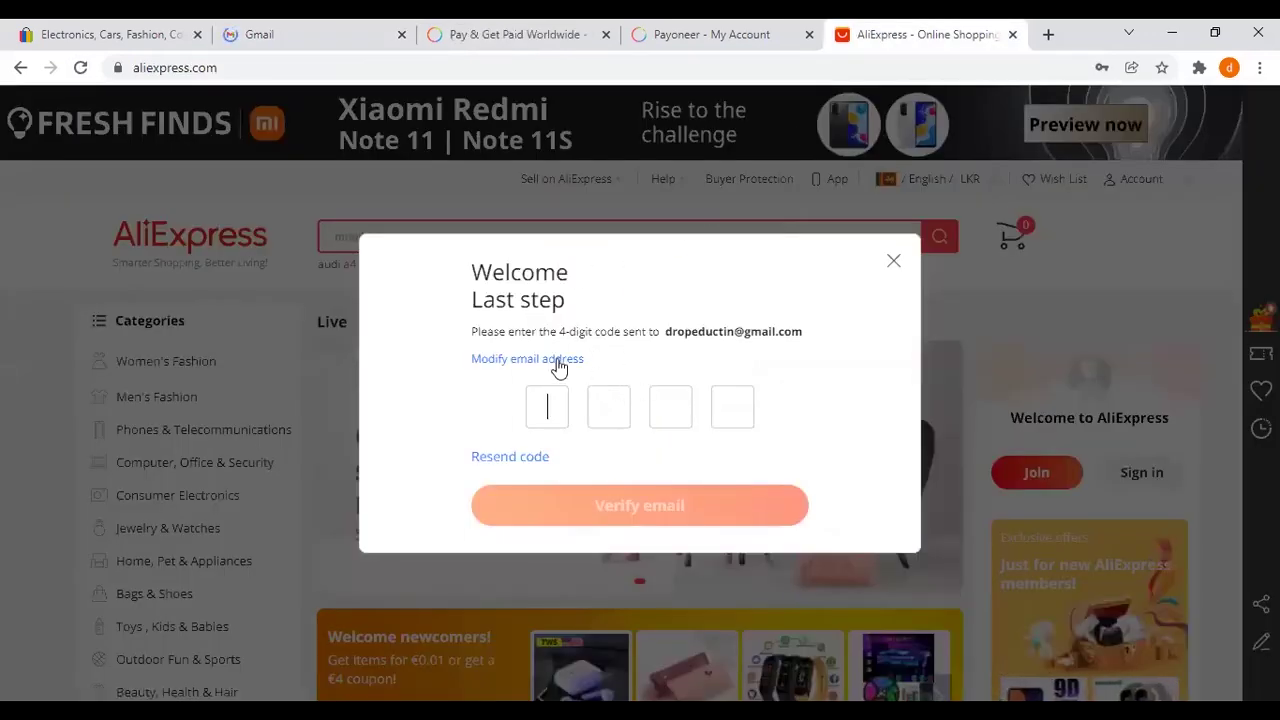
Step: Select the first verification code box, then go back to the Gmail inbox
{"action": "left_click", "coordinate": [654, 403]}
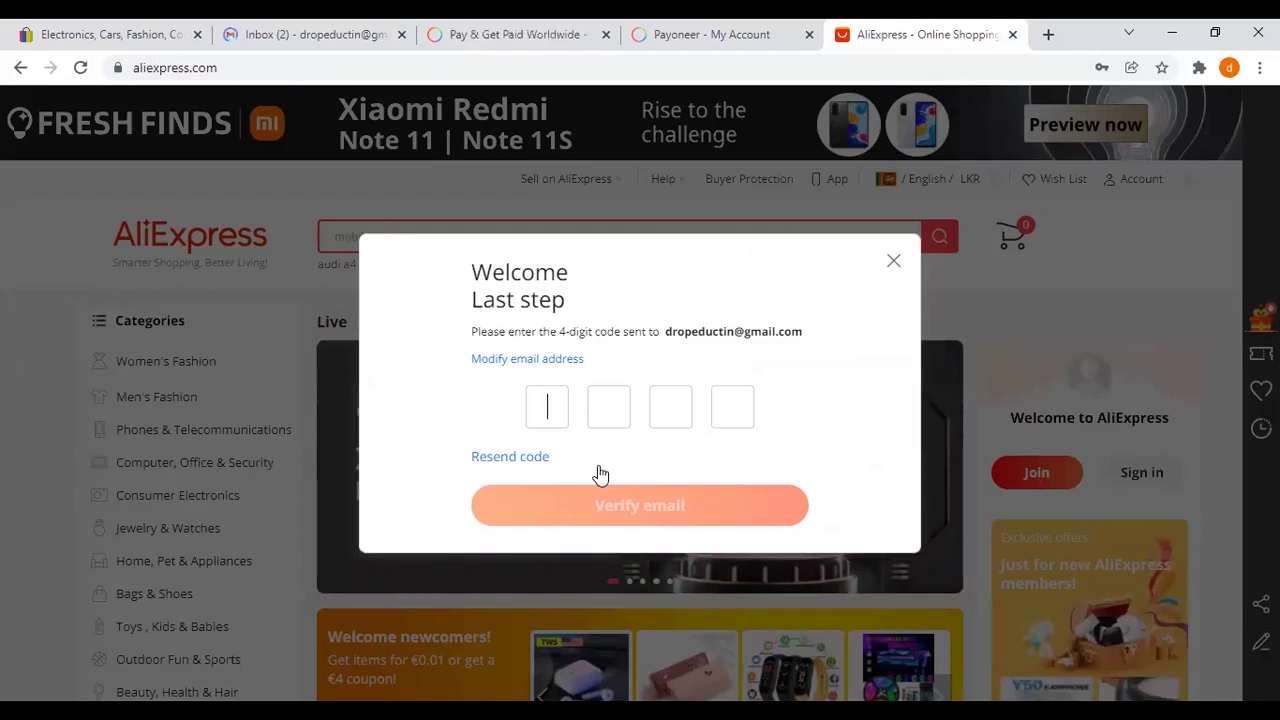
{"action": "left_click", "coordinate": [334, 33]}
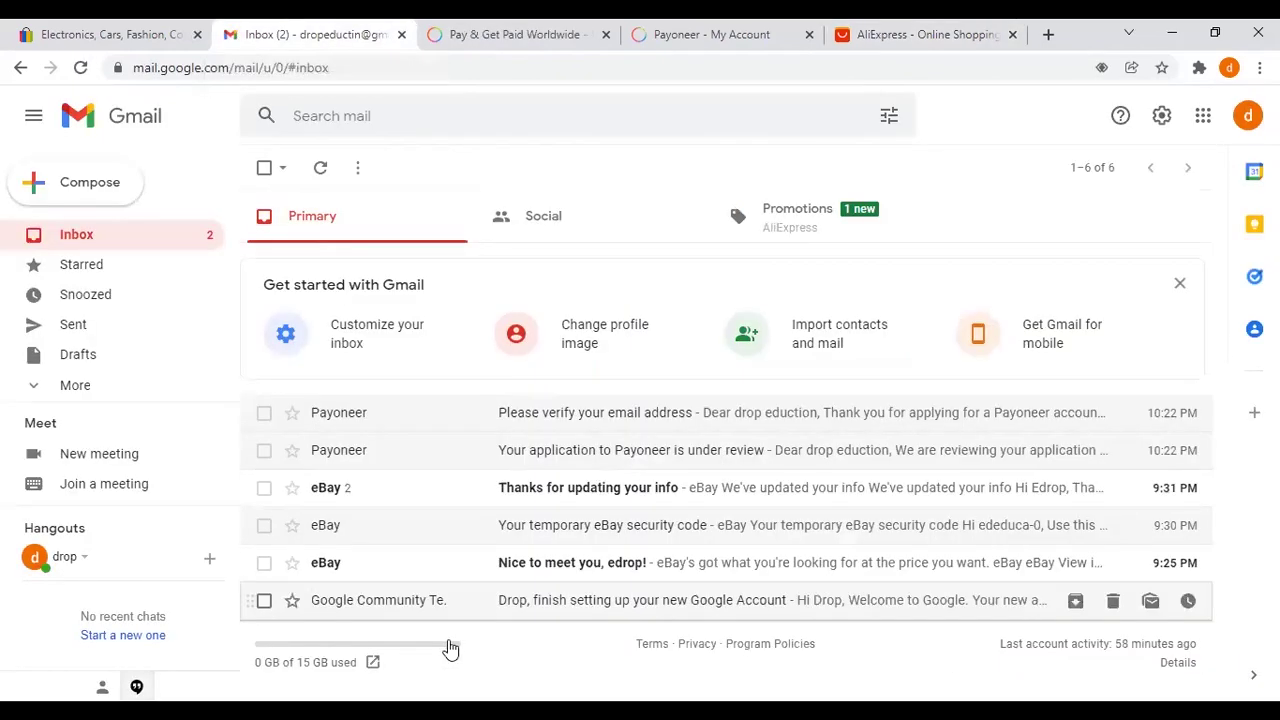
Step: Read the eBay 'Thanks for updating your info' email, glance at AliExpress, and return to Gmail
{"action": "left_click", "coordinate": [513, 491]}
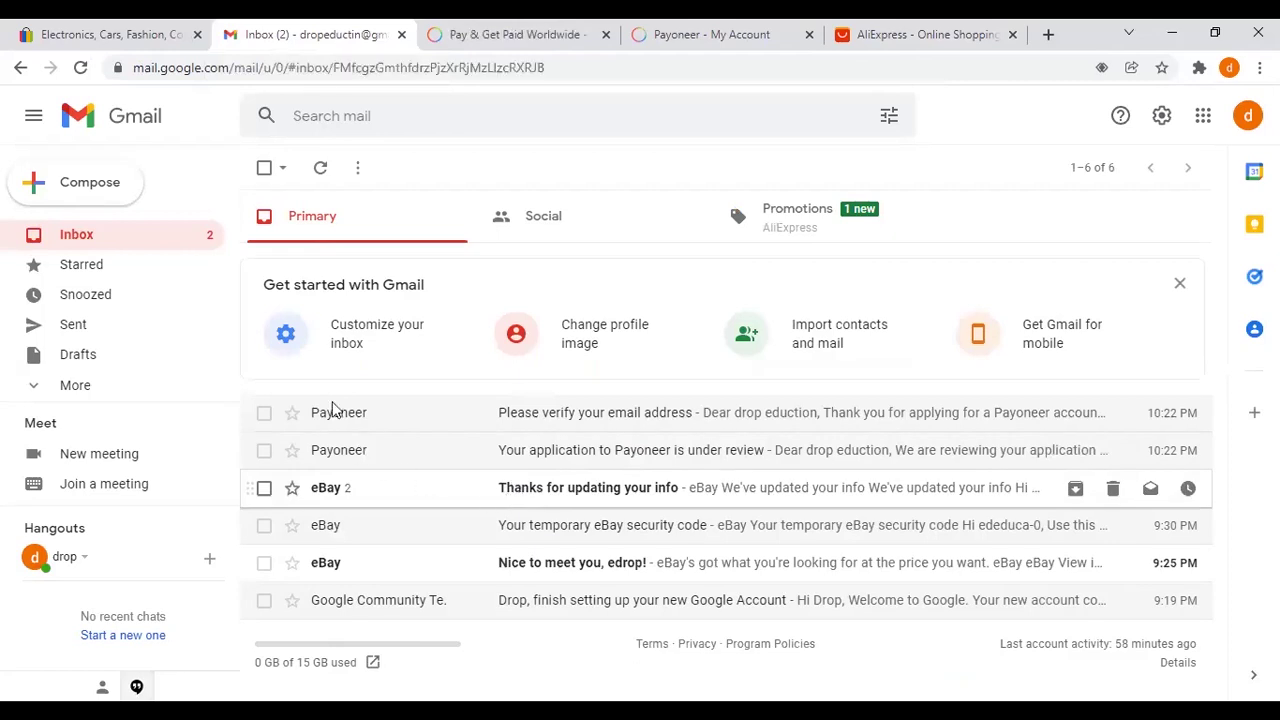
{"action": "left_click", "coordinate": [213, 245]}
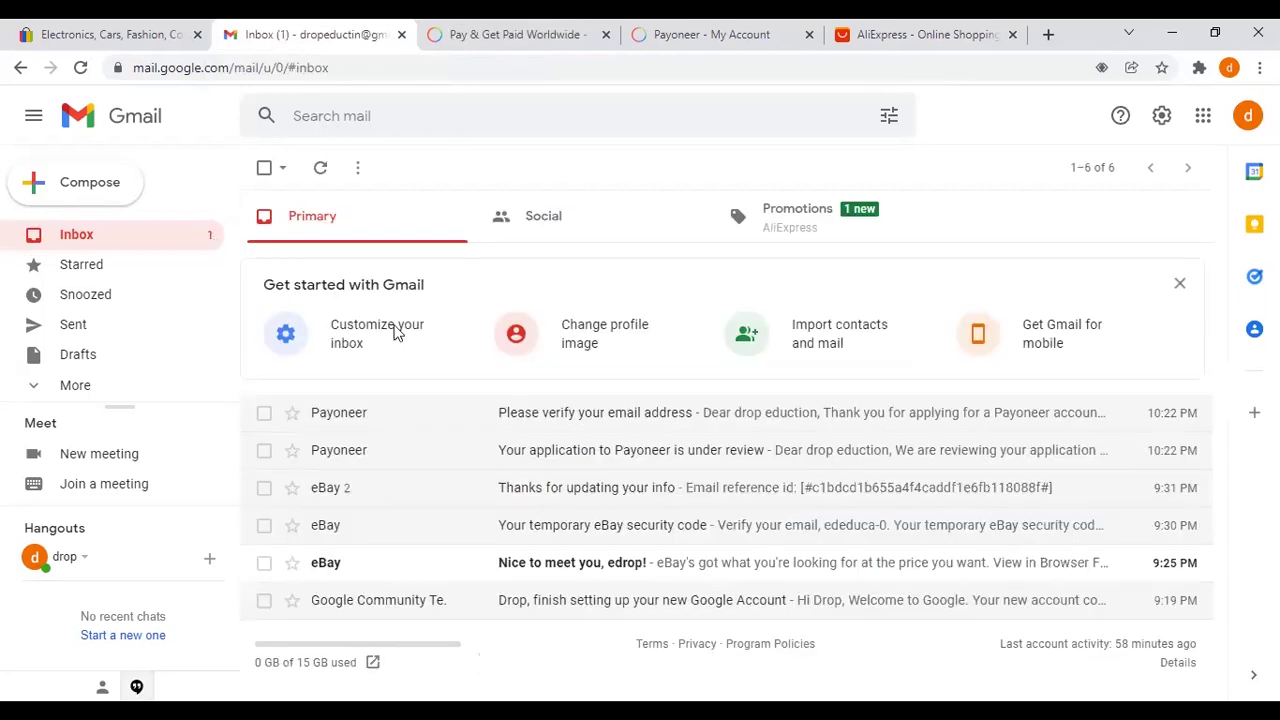
{"action": "left_click", "coordinate": [893, 34]}
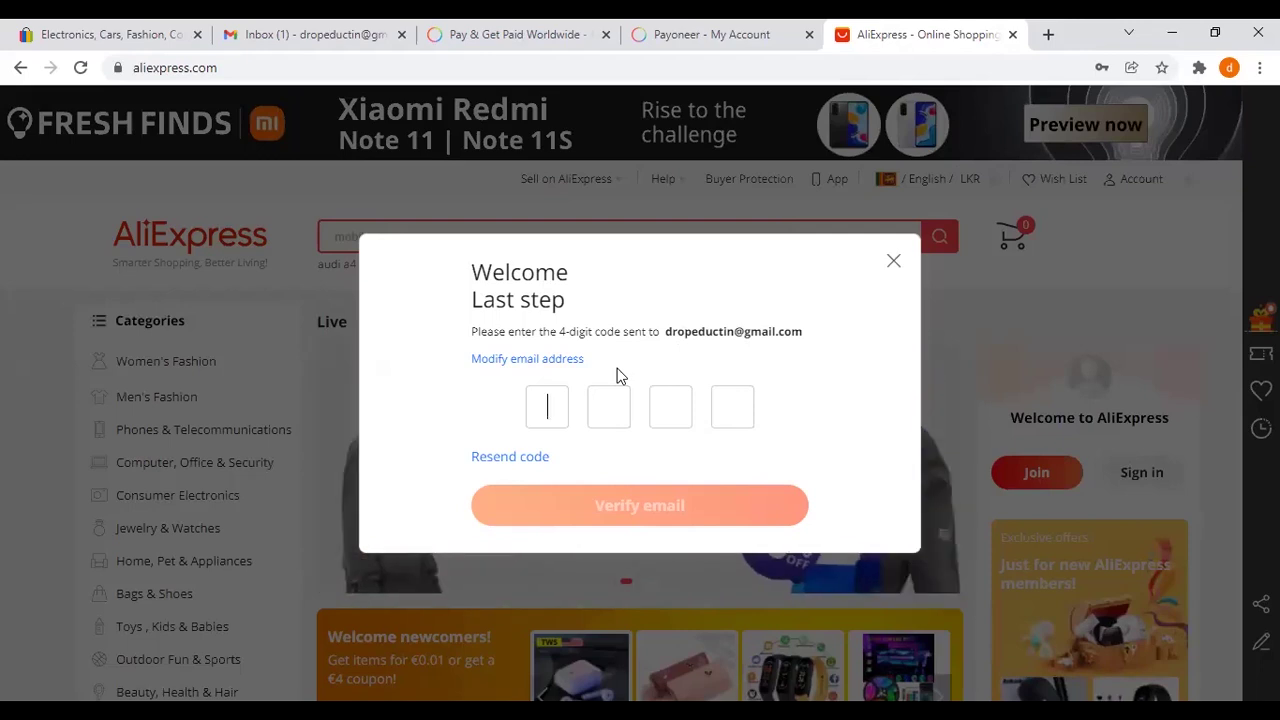
{"action": "key", "text": "ctrl+2"}
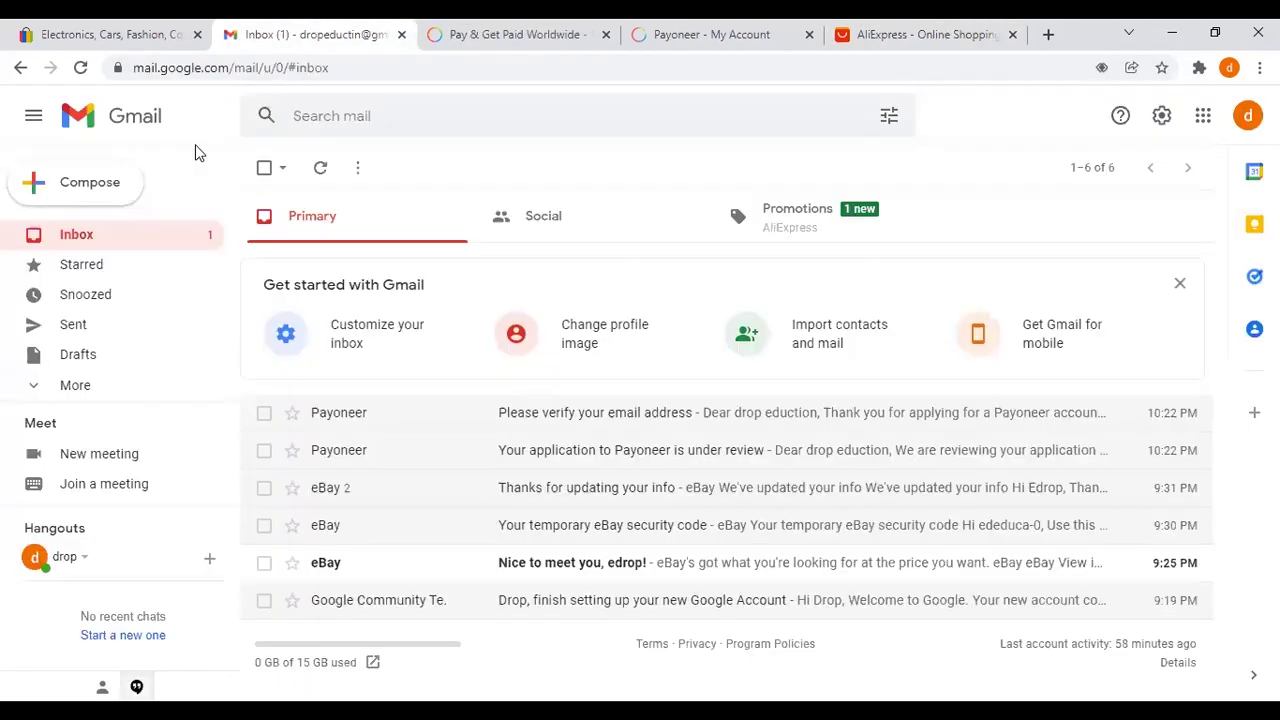